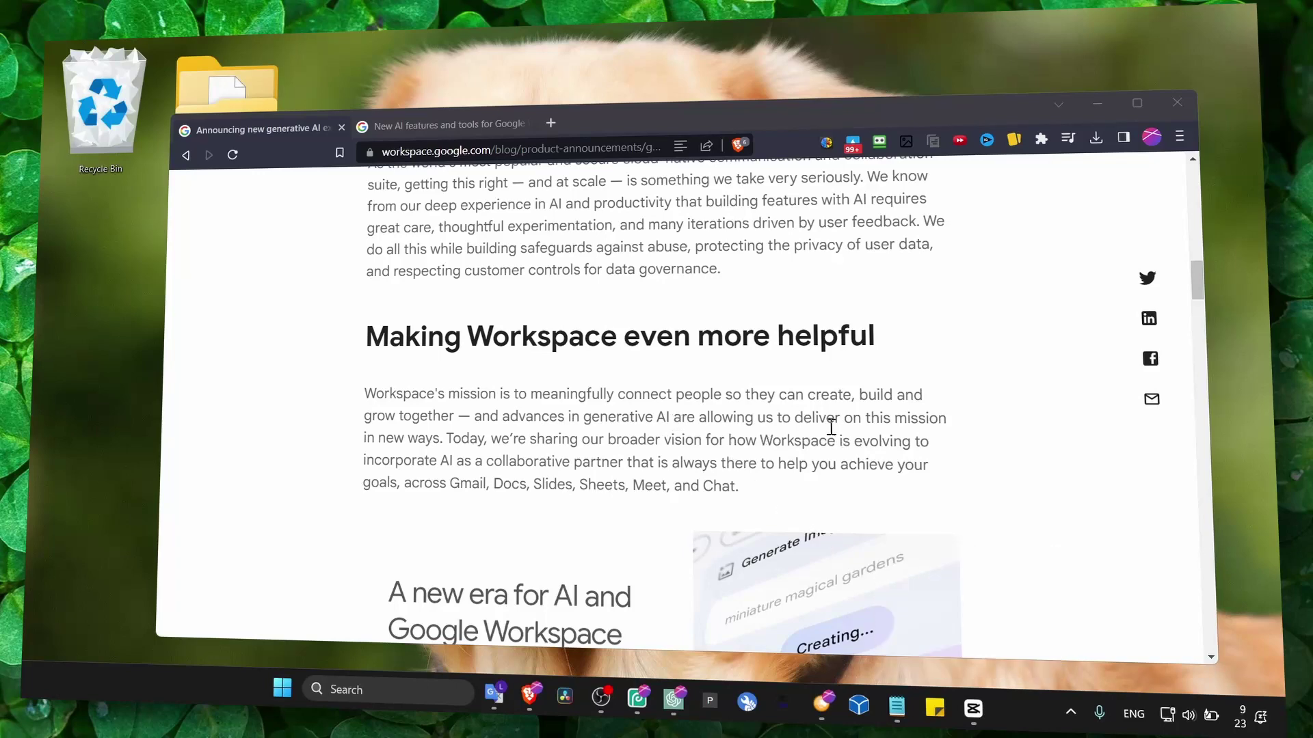
pyautogui.scroll(1, 830, 426)
pyautogui.scroll(1, 821, 426)
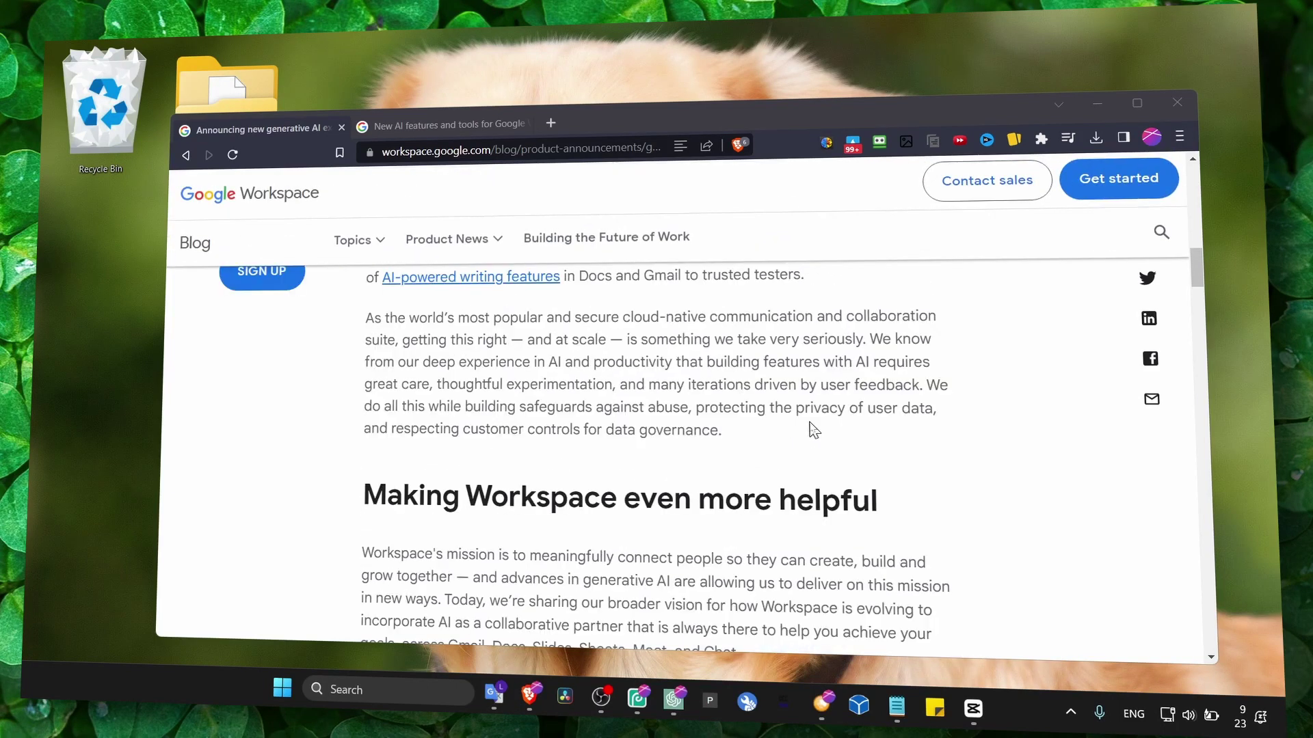
pyautogui.scroll(1, 811, 428)
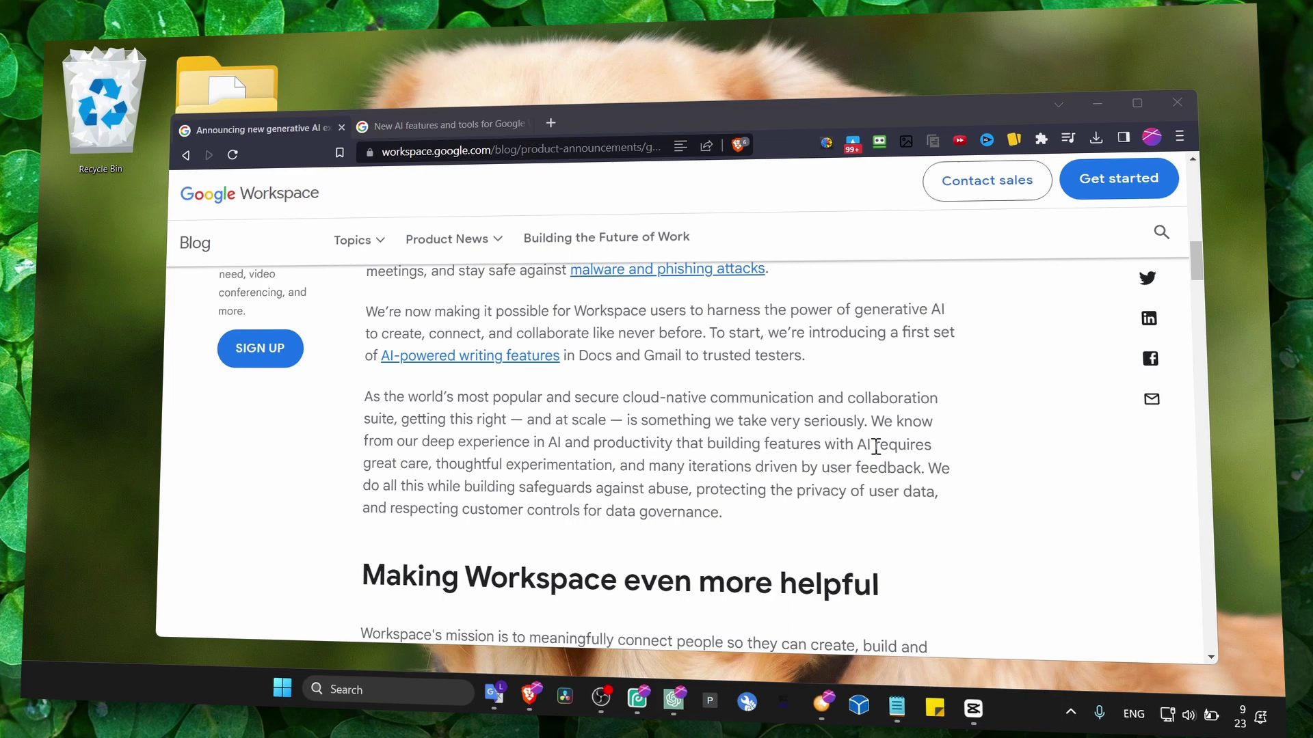
# Check the Google Bard title notes in Notepad and mark a spot in the title.
pyautogui.click(897, 707)
pyautogui.click(858, 185)
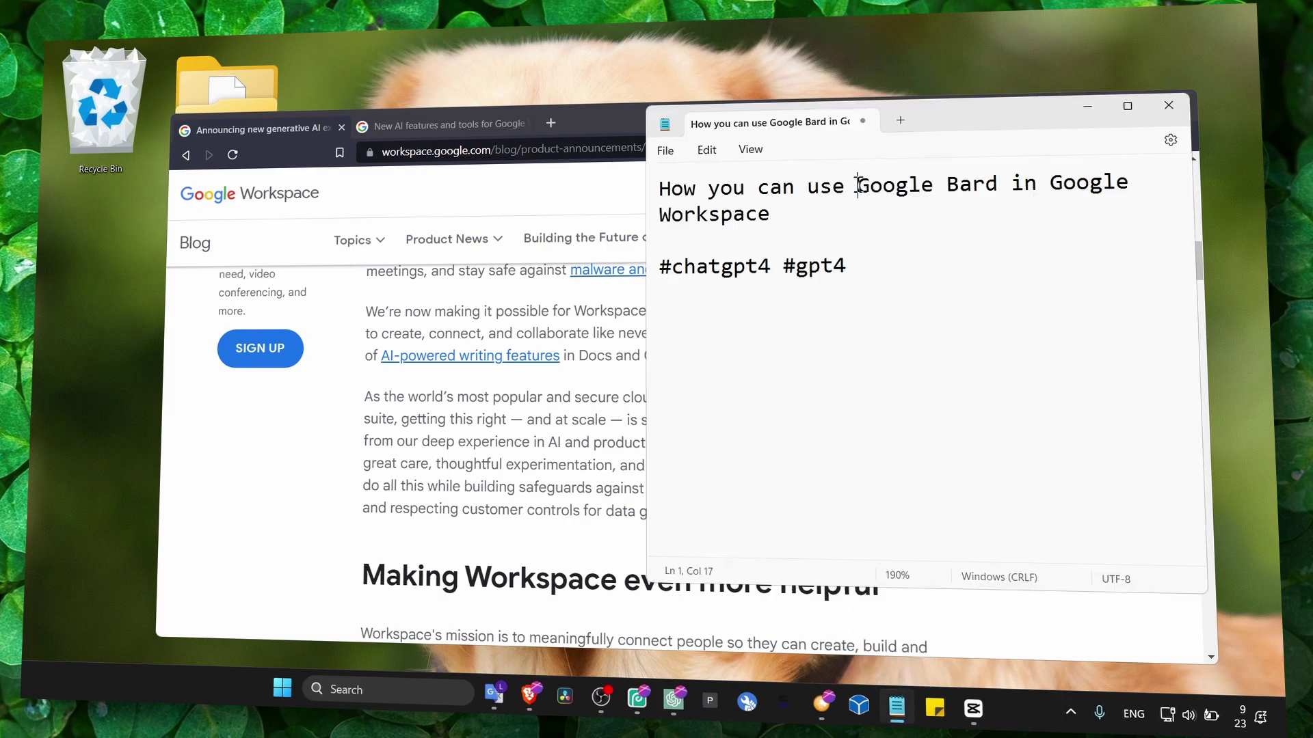
pyautogui.moveTo(858, 186); pyautogui.dragTo(1001, 186)
# Return to the blog article and read down to the Docs job-post demo.
pyautogui.click(558, 358)
pyautogui.scroll(2, 635, 329)
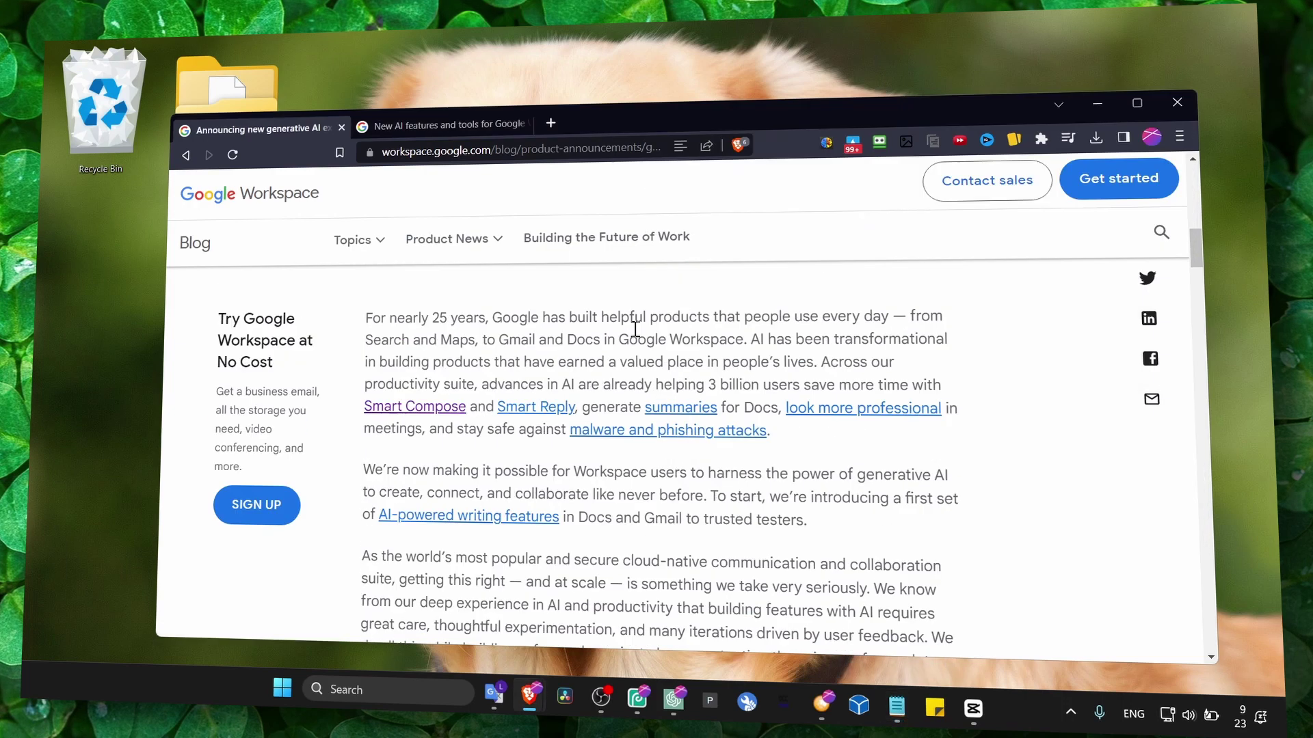
pyautogui.scroll(2, 635, 330)
pyautogui.scroll(-2, 636, 331)
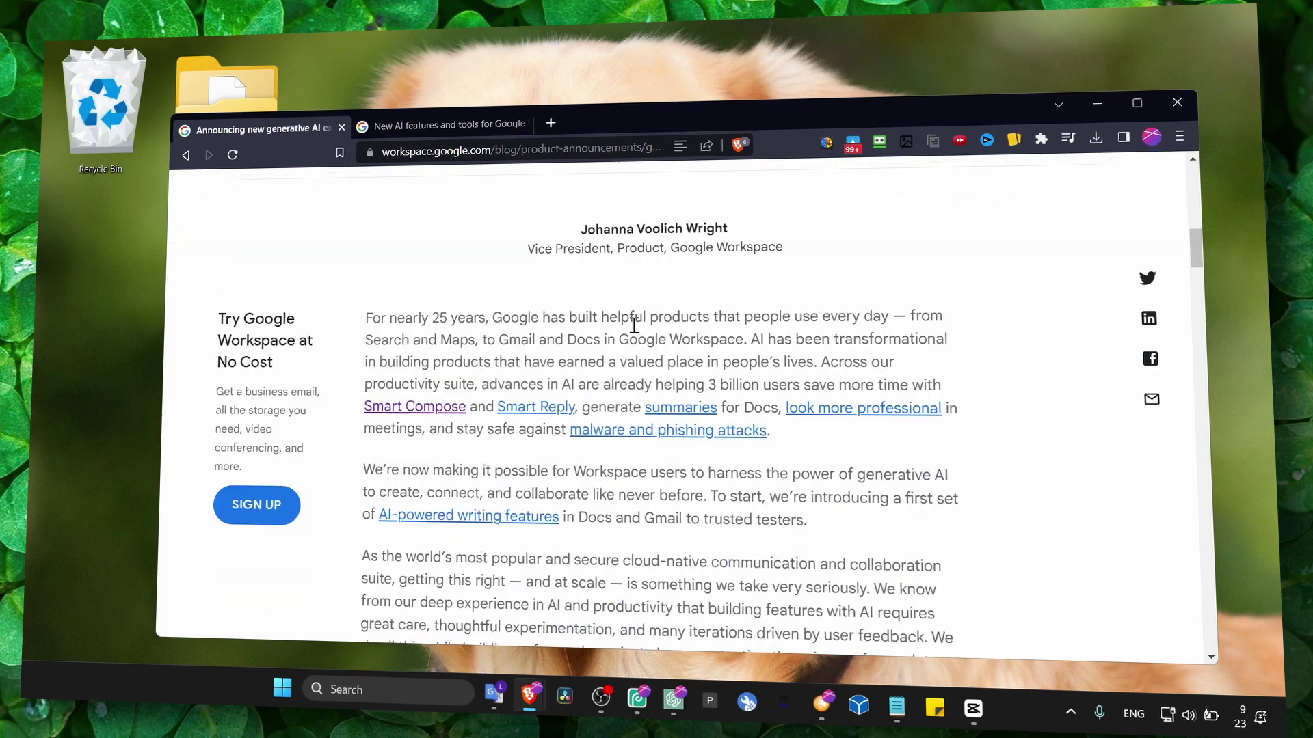
pyautogui.scroll(-1, 635, 326)
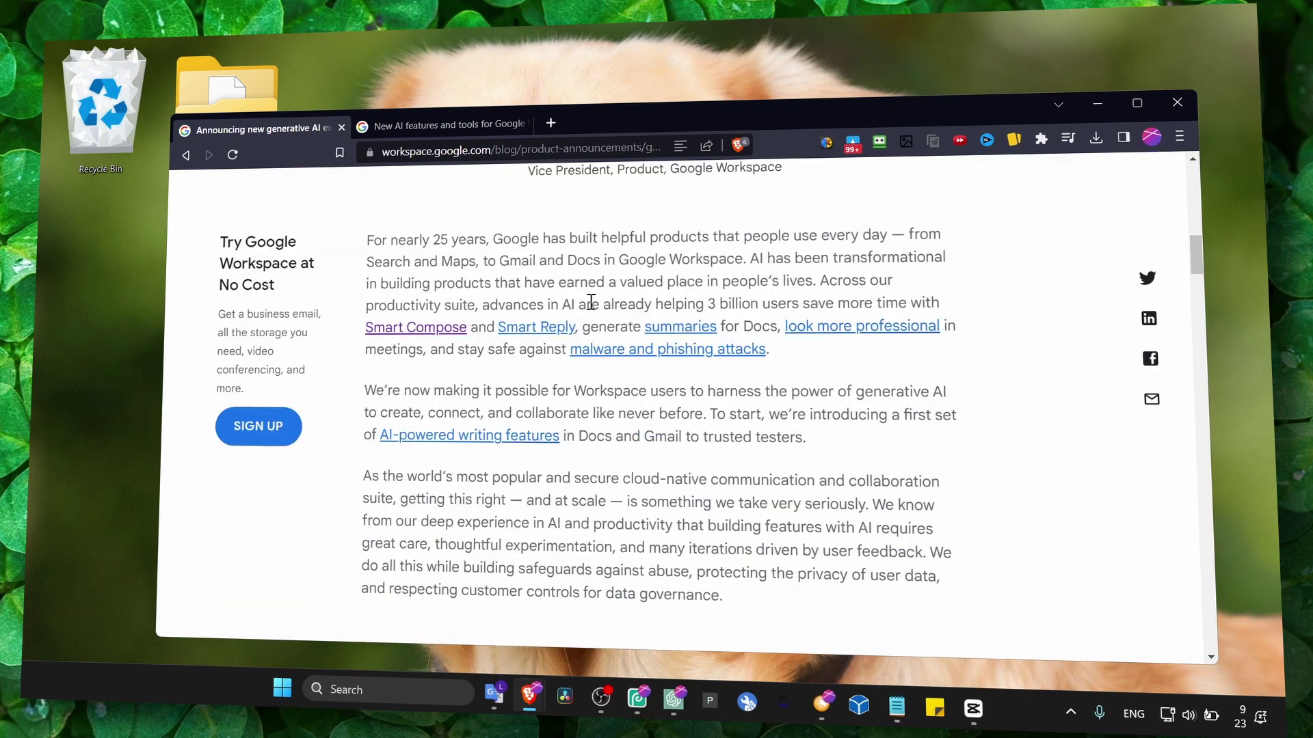
pyautogui.scroll(-2, 590, 303)
pyautogui.scroll(-3, 591, 302)
pyautogui.scroll(-2, 591, 304)
pyautogui.scroll(-2, 594, 304)
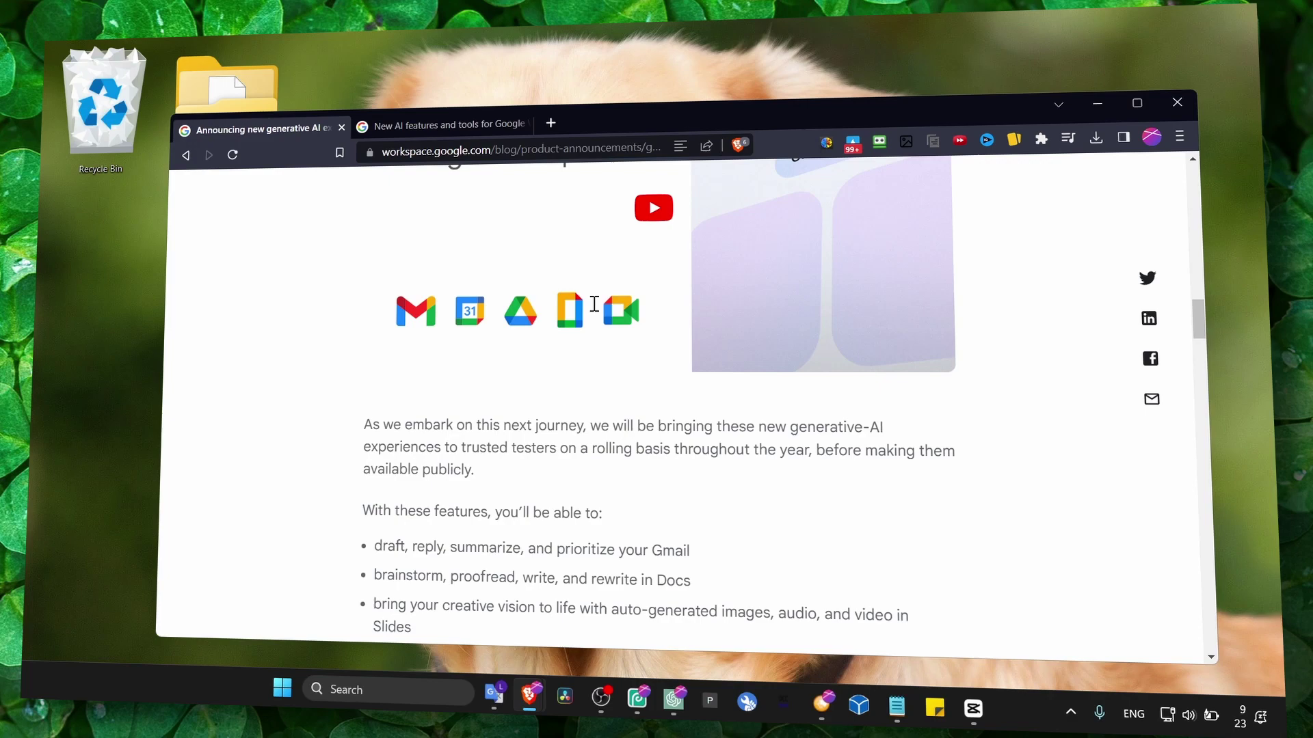
pyautogui.scroll(-2, 593, 304)
pyautogui.scroll(-1, 596, 310)
pyautogui.scroll(-2, 594, 311)
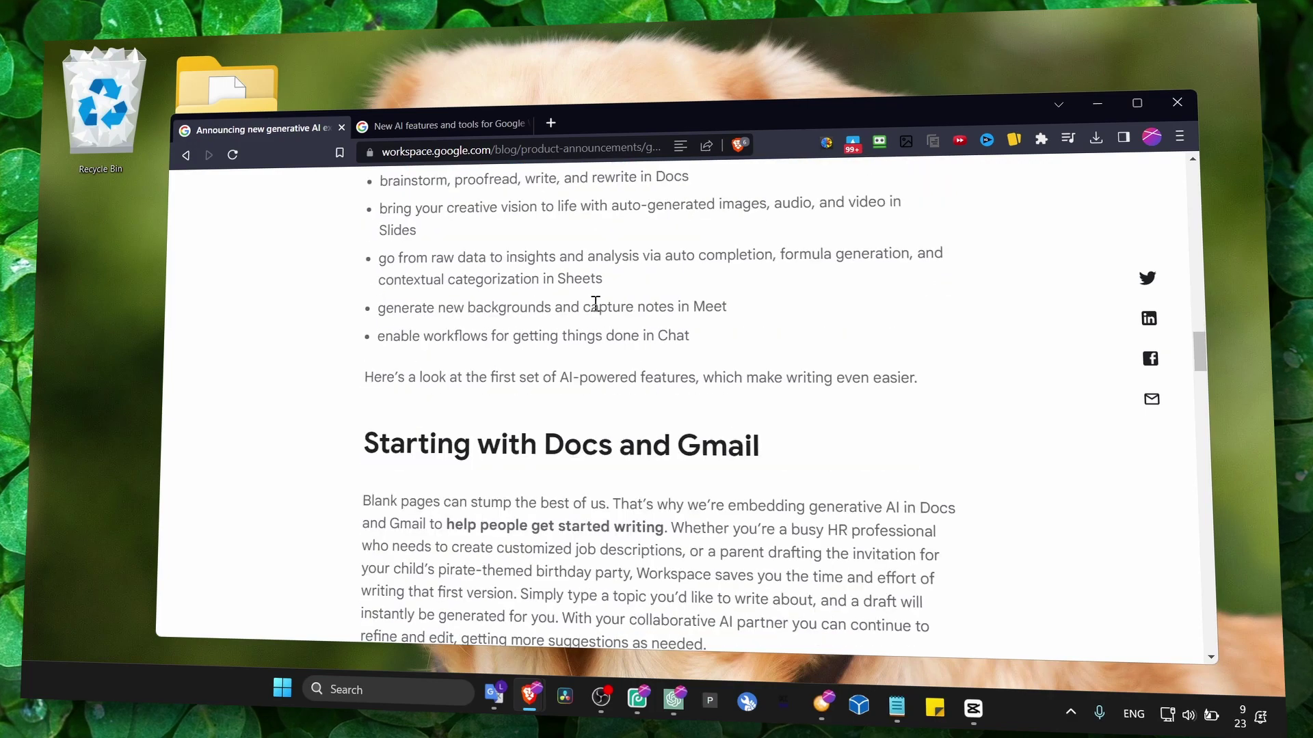
pyautogui.scroll(-3, 595, 304)
pyautogui.scroll(-4, 595, 305)
pyautogui.scroll(-1, 595, 305)
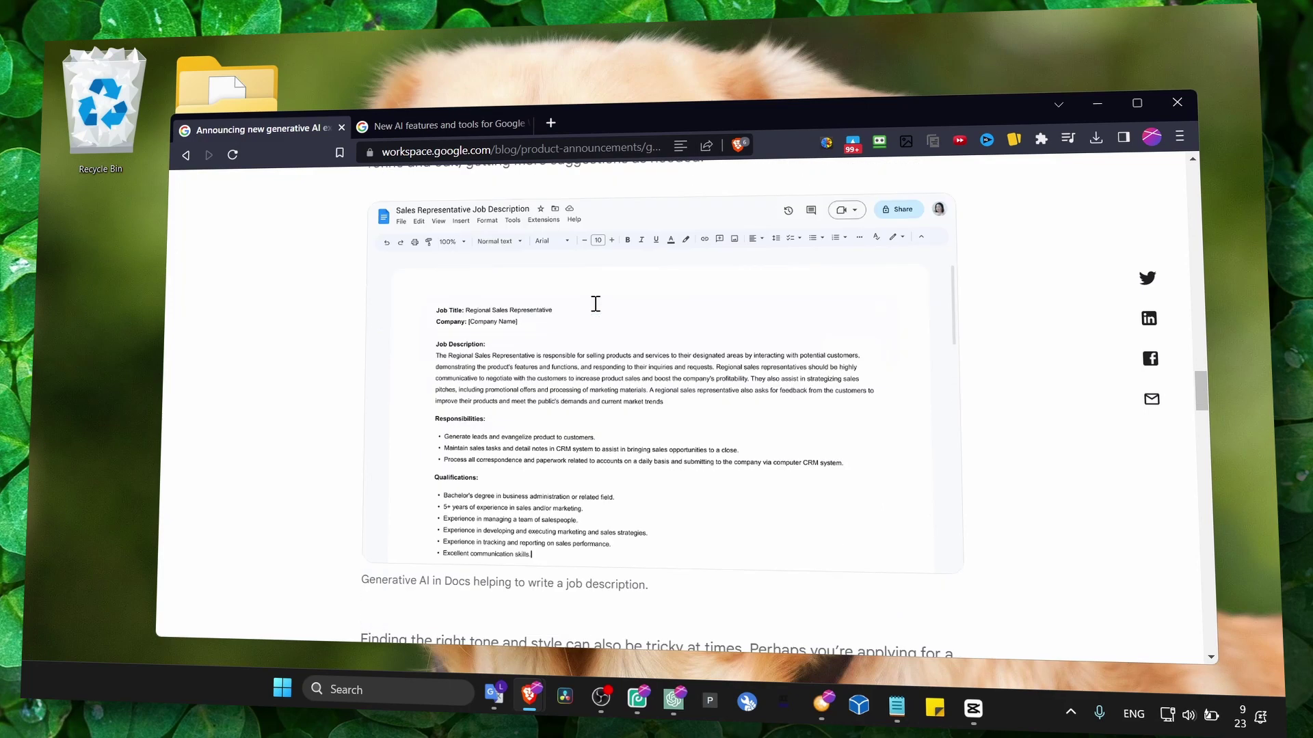
pyautogui.scroll(2, 596, 311)
pyautogui.scroll(-1, 597, 311)
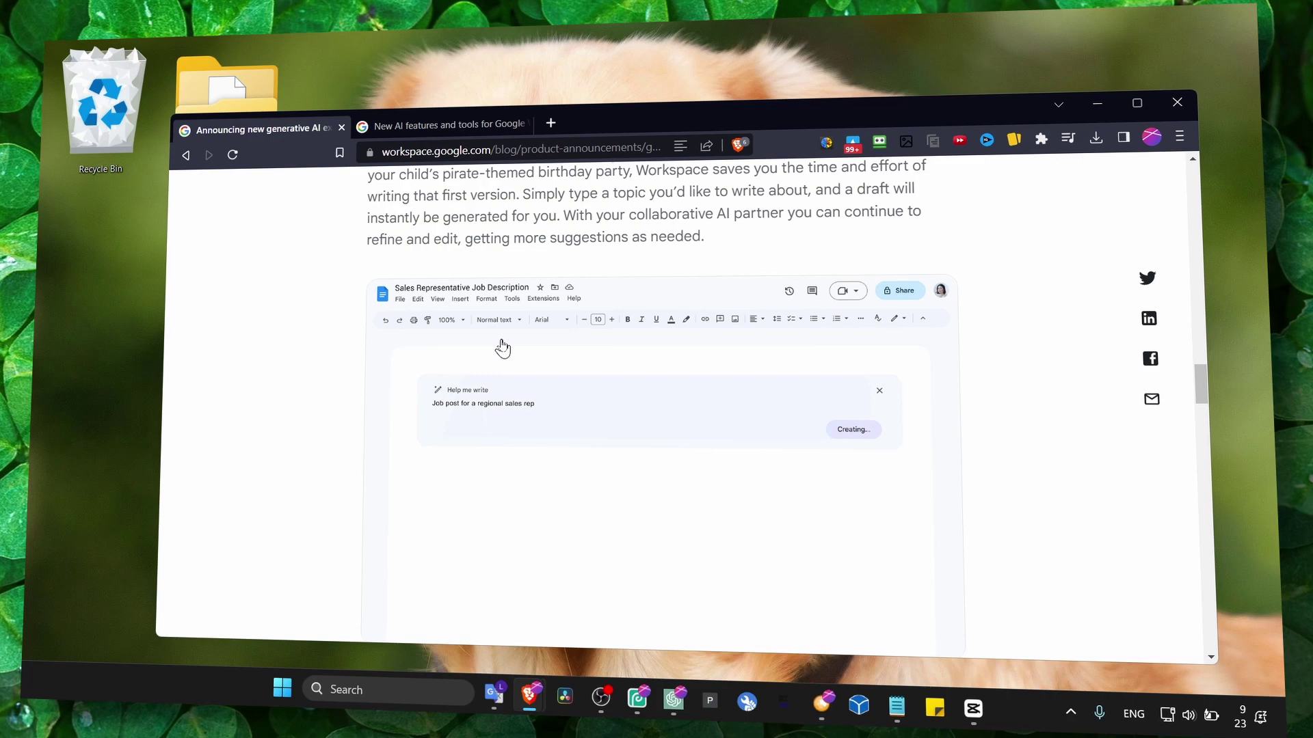
pyautogui.scroll(2, 505, 351)
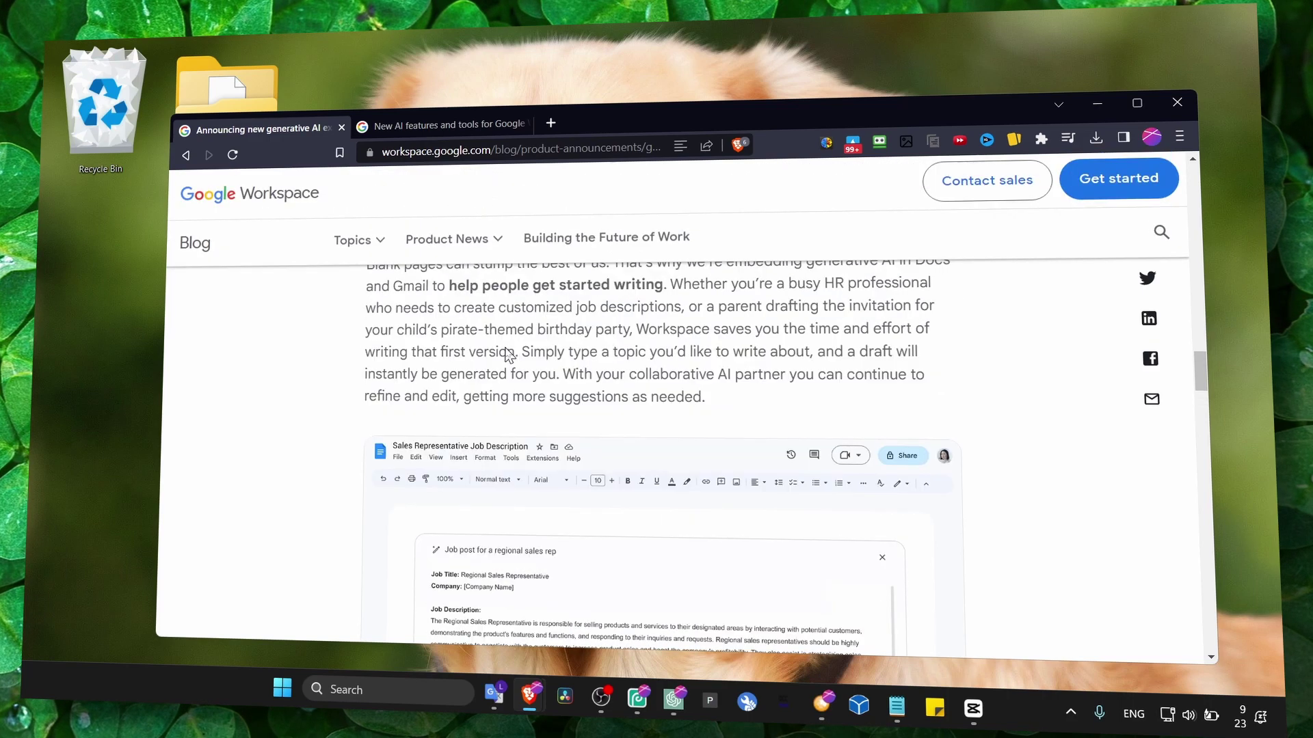
pyautogui.scroll(2, 506, 347)
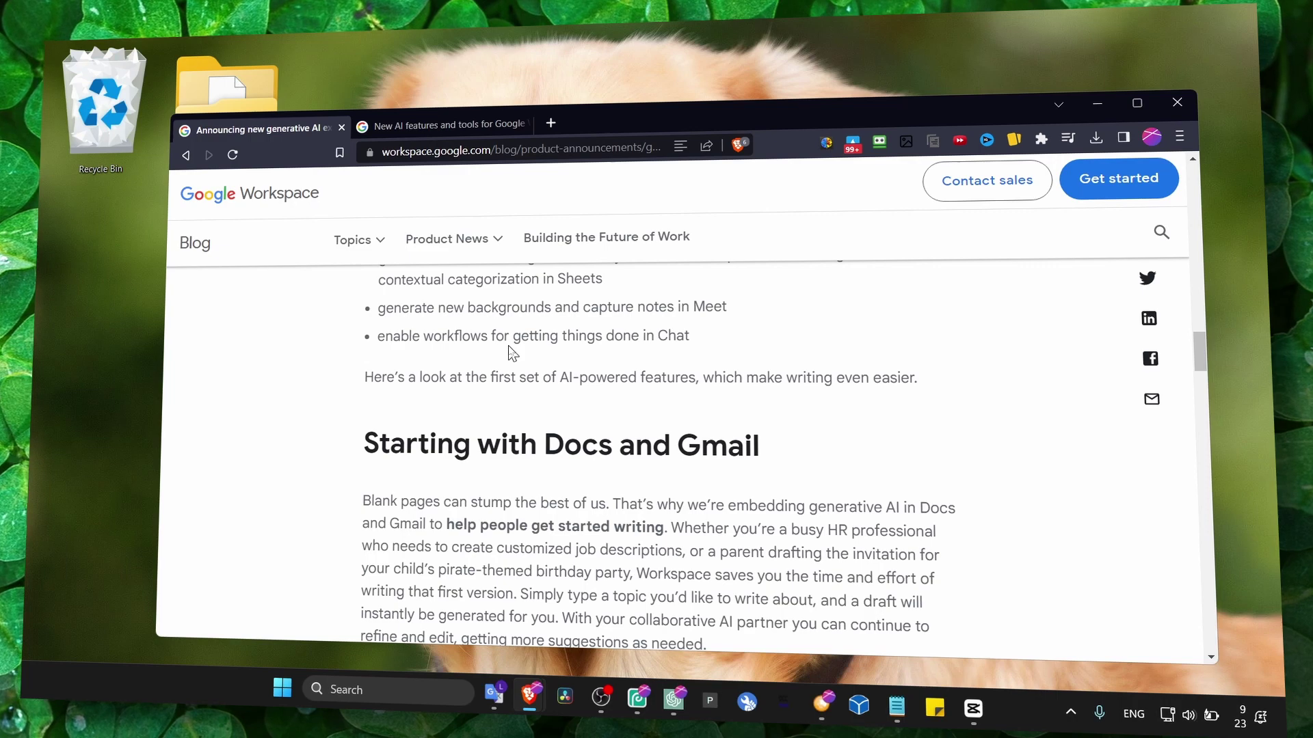
pyautogui.scroll(-2, 510, 351)
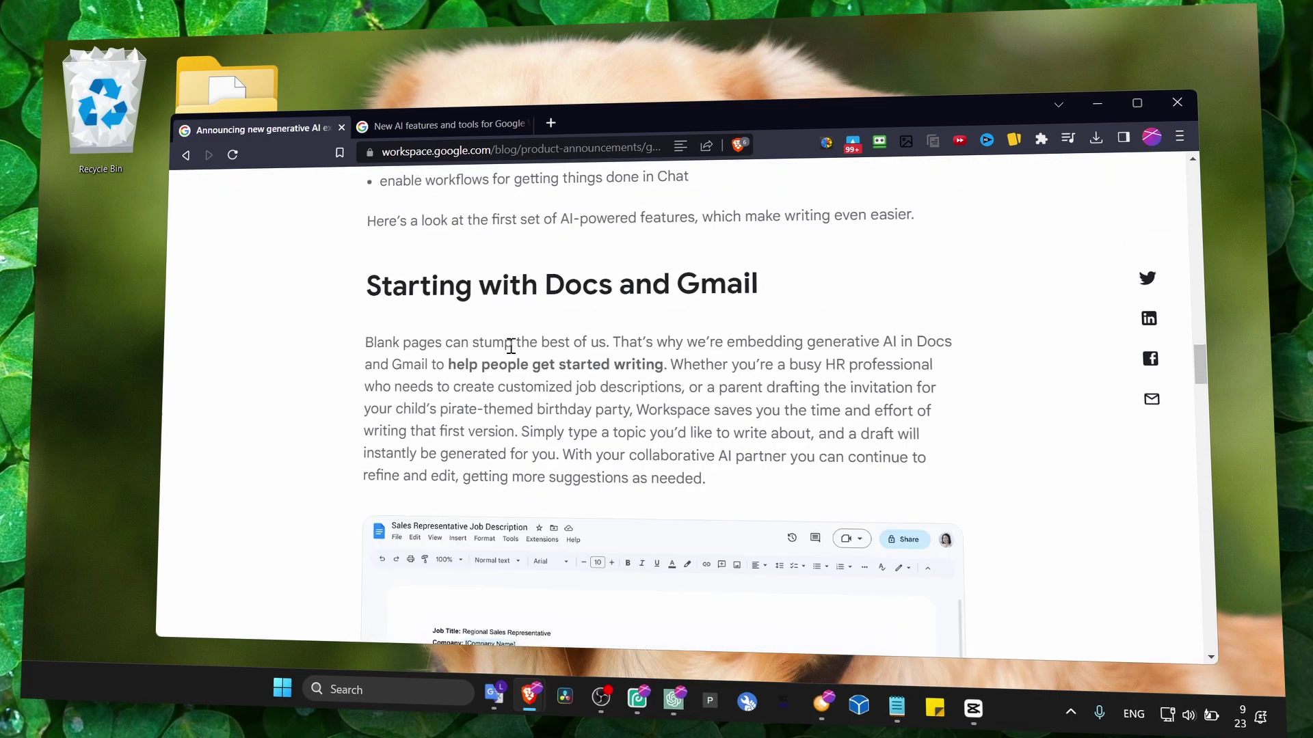
pyautogui.scroll(-4, 510, 346)
pyautogui.scroll(3, 512, 351)
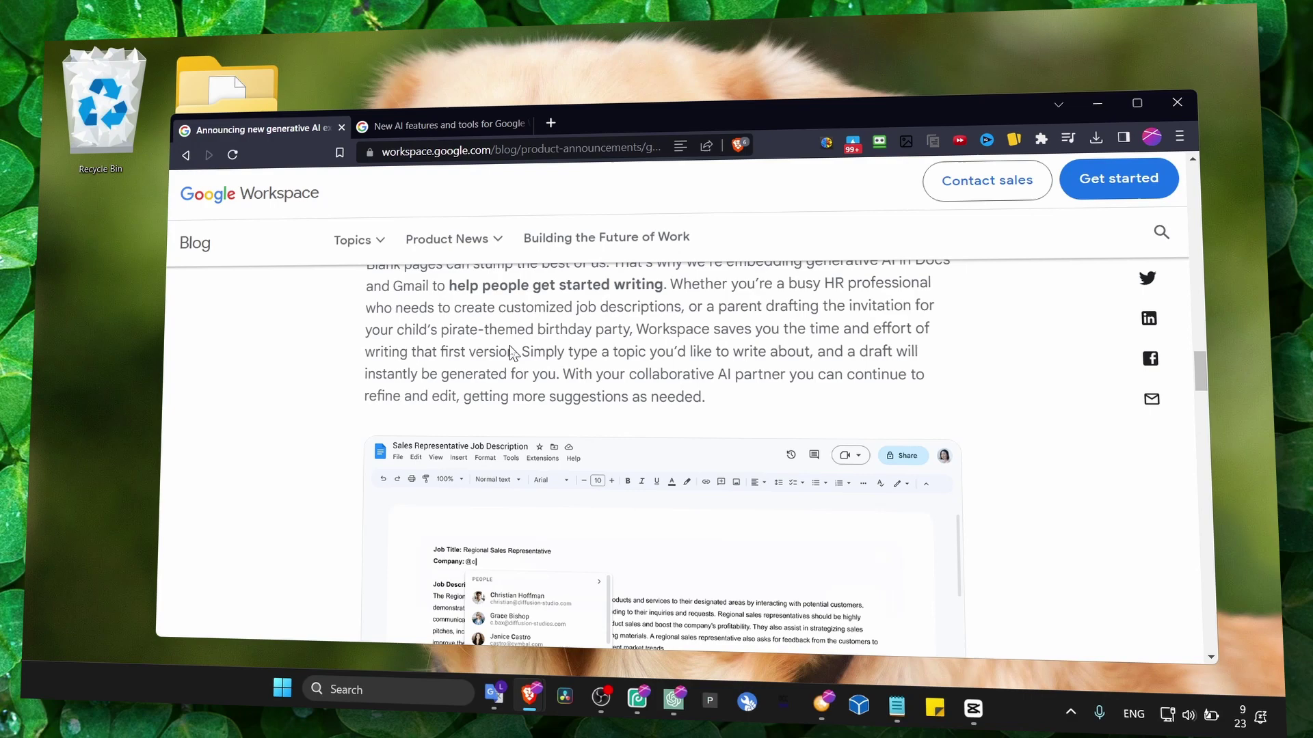
pyautogui.scroll(2, 510, 352)
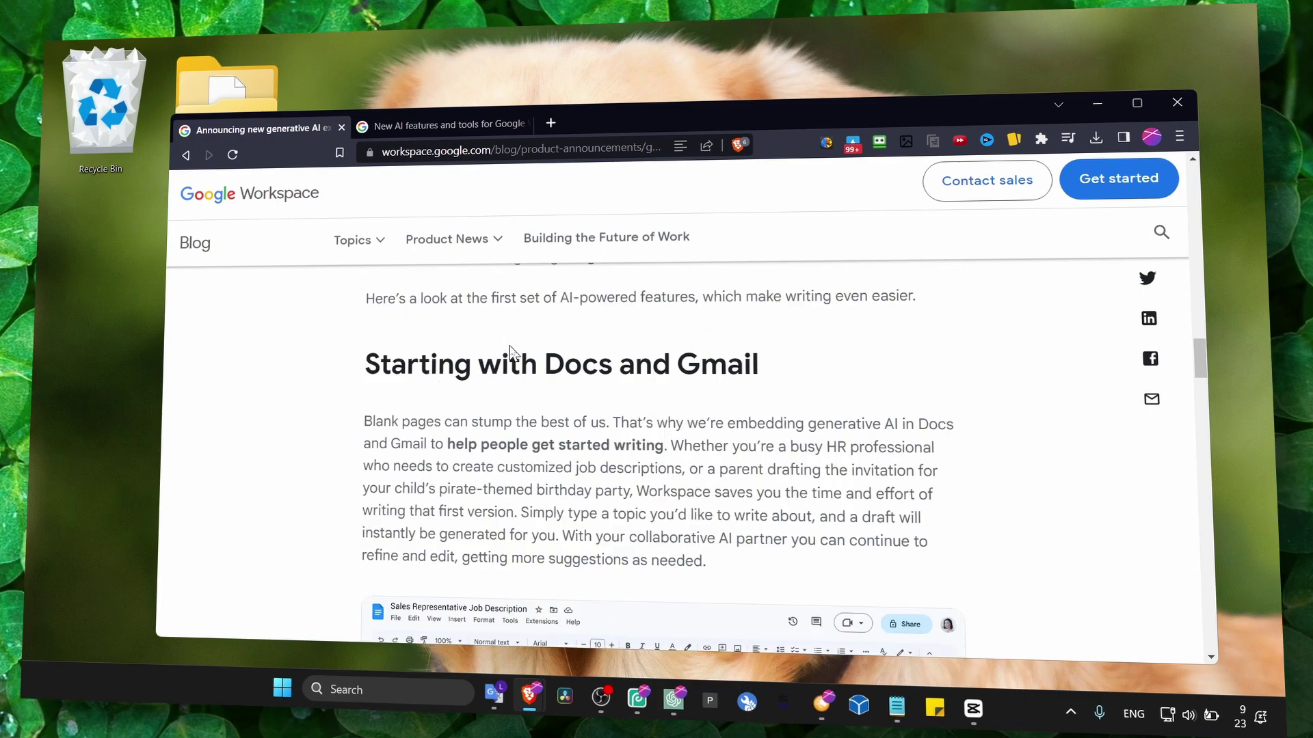
pyautogui.scroll(-2, 510, 351)
pyautogui.scroll(-3, 510, 347)
pyautogui.scroll(-3, 510, 347)
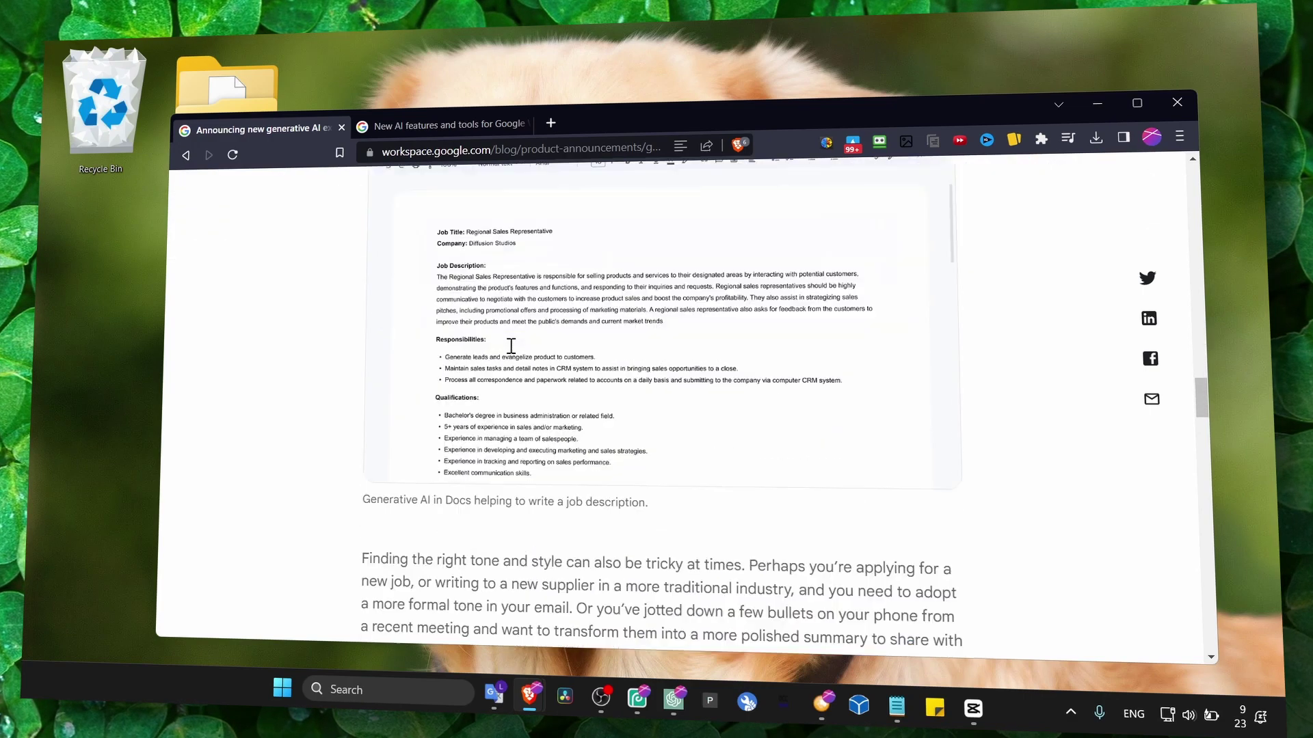
pyautogui.scroll(-4, 510, 347)
pyautogui.scroll(-2, 510, 347)
pyautogui.scroll(1, 554, 339)
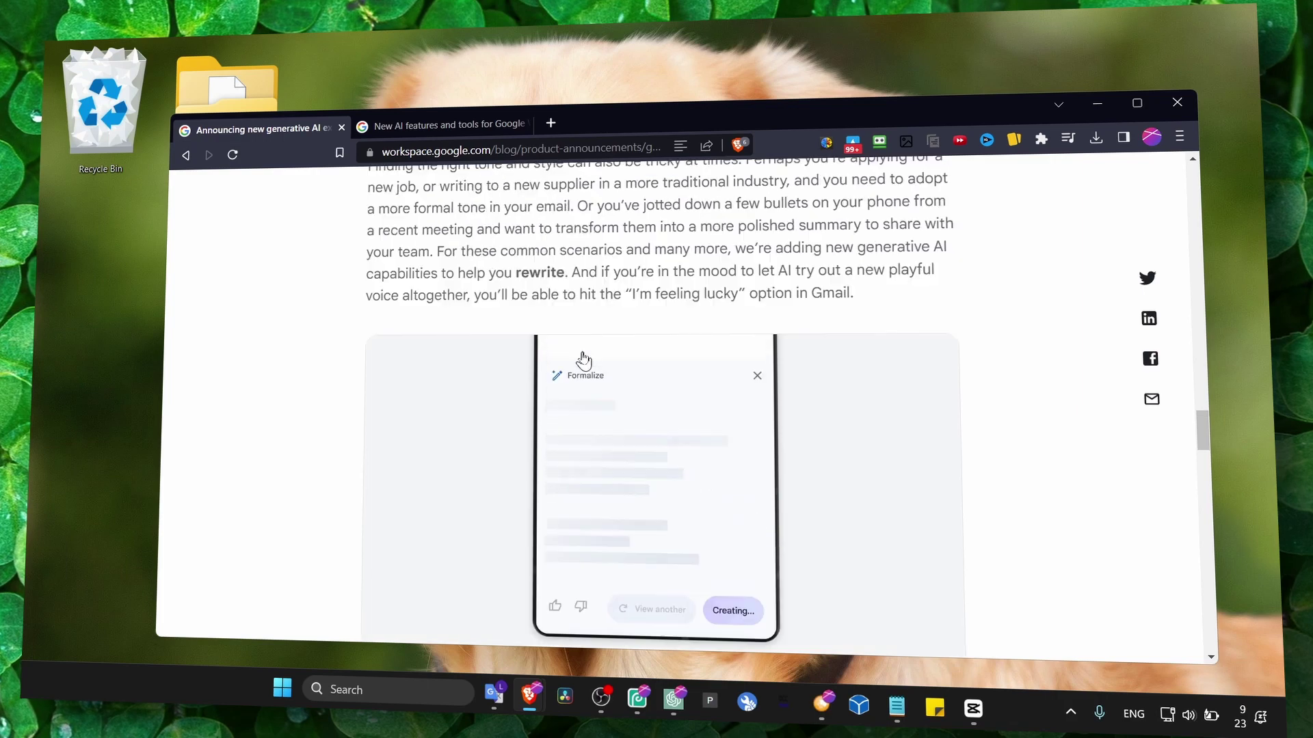
pyautogui.scroll(-1, 583, 367)
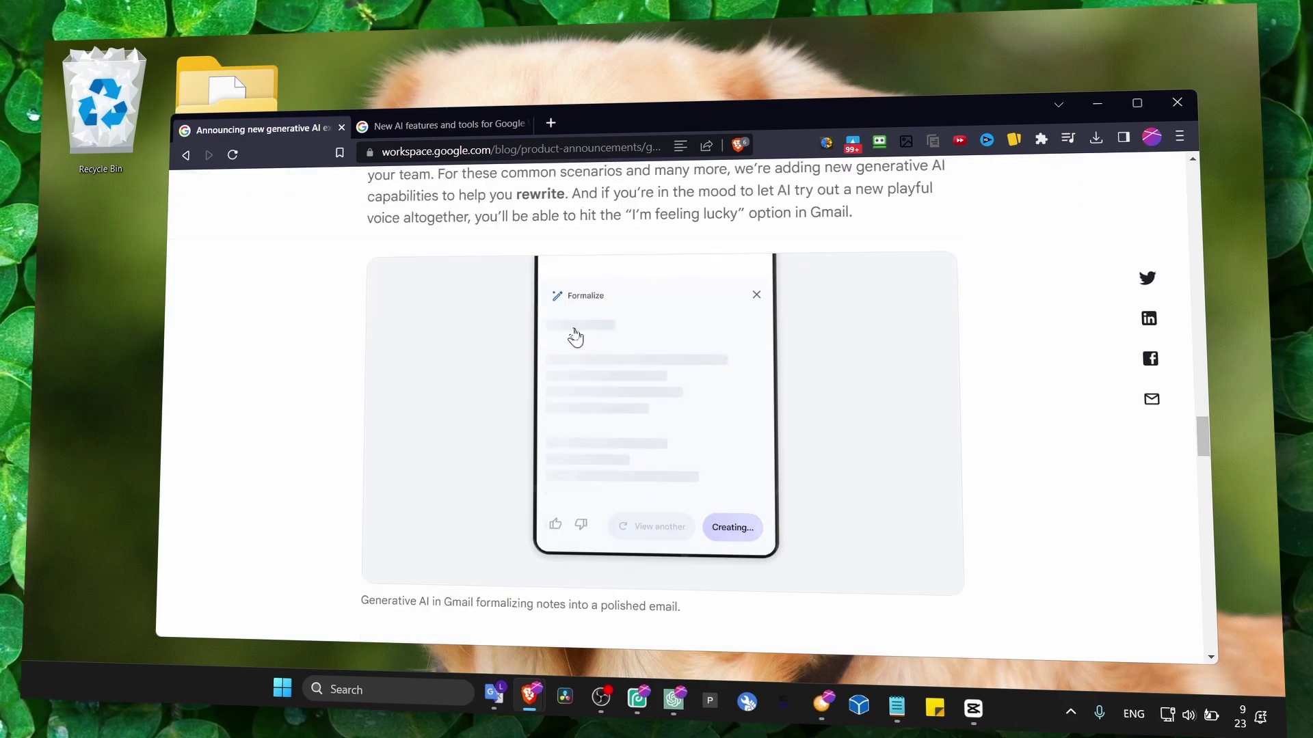
pyautogui.scroll(1, 569, 331)
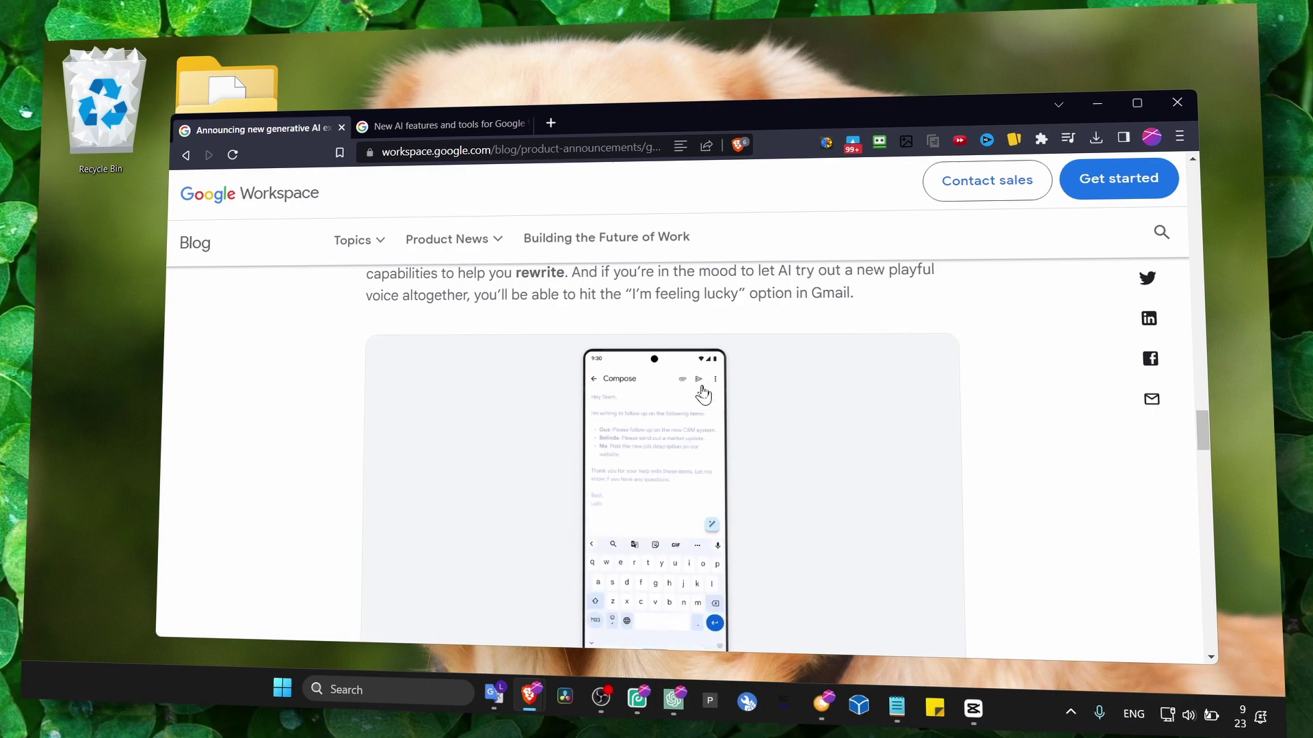
pyautogui.scroll(1, 701, 395)
pyautogui.scroll(-2, 701, 394)
pyautogui.scroll(-1, 702, 395)
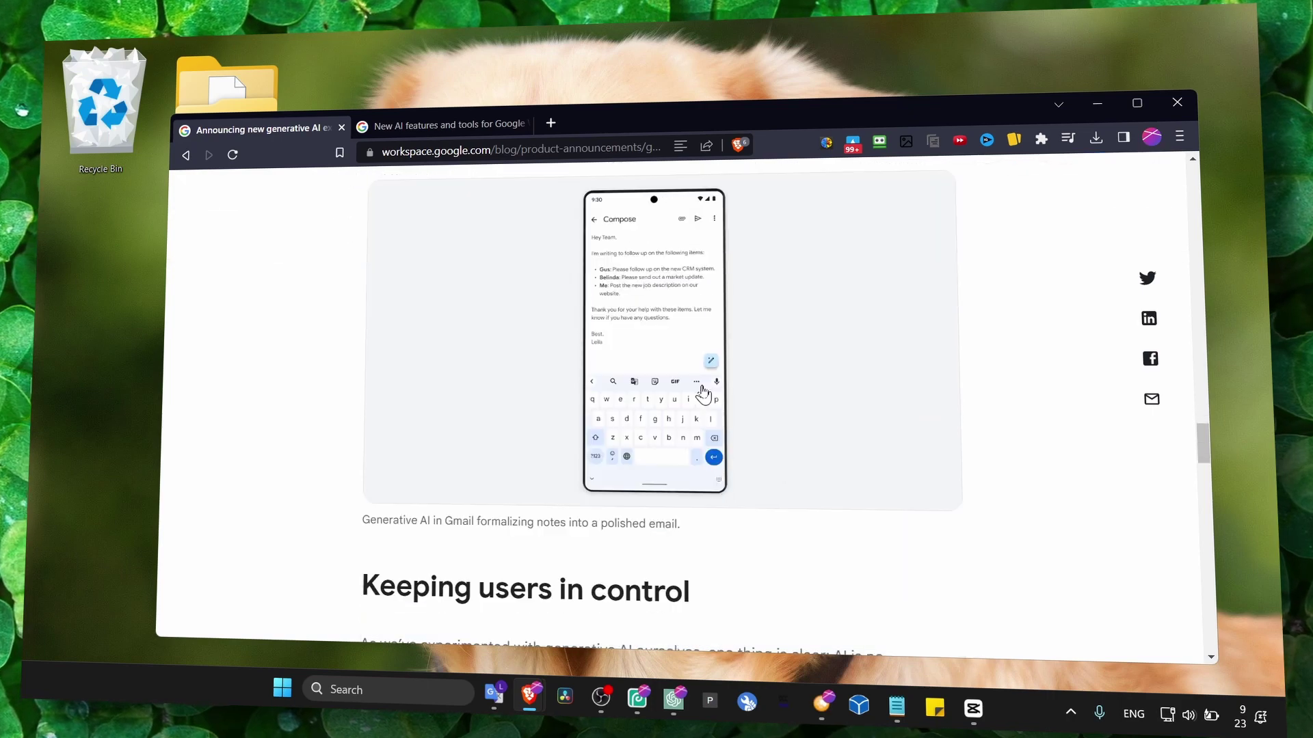
pyautogui.scroll(-2, 703, 396)
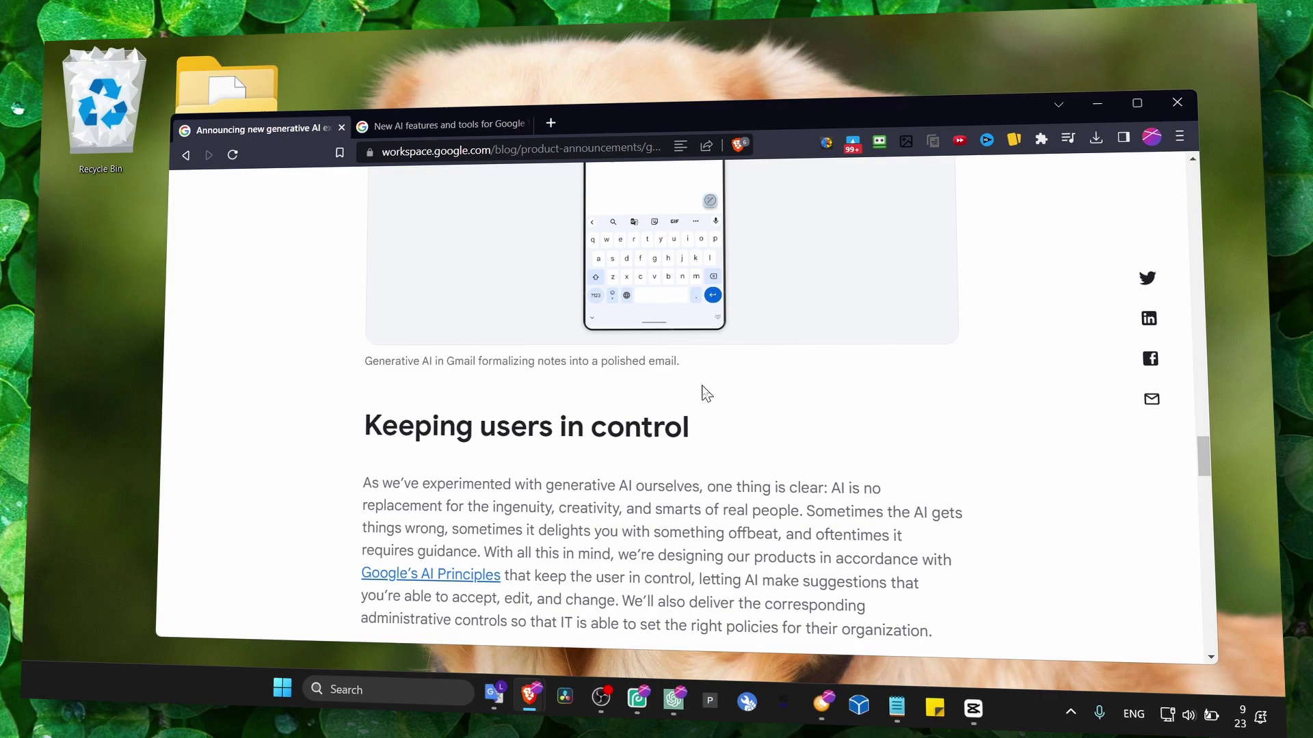
pyautogui.scroll(2, 701, 394)
pyautogui.scroll(-1, 702, 394)
pyautogui.scroll(-1, 701, 394)
pyautogui.scroll(1, 703, 395)
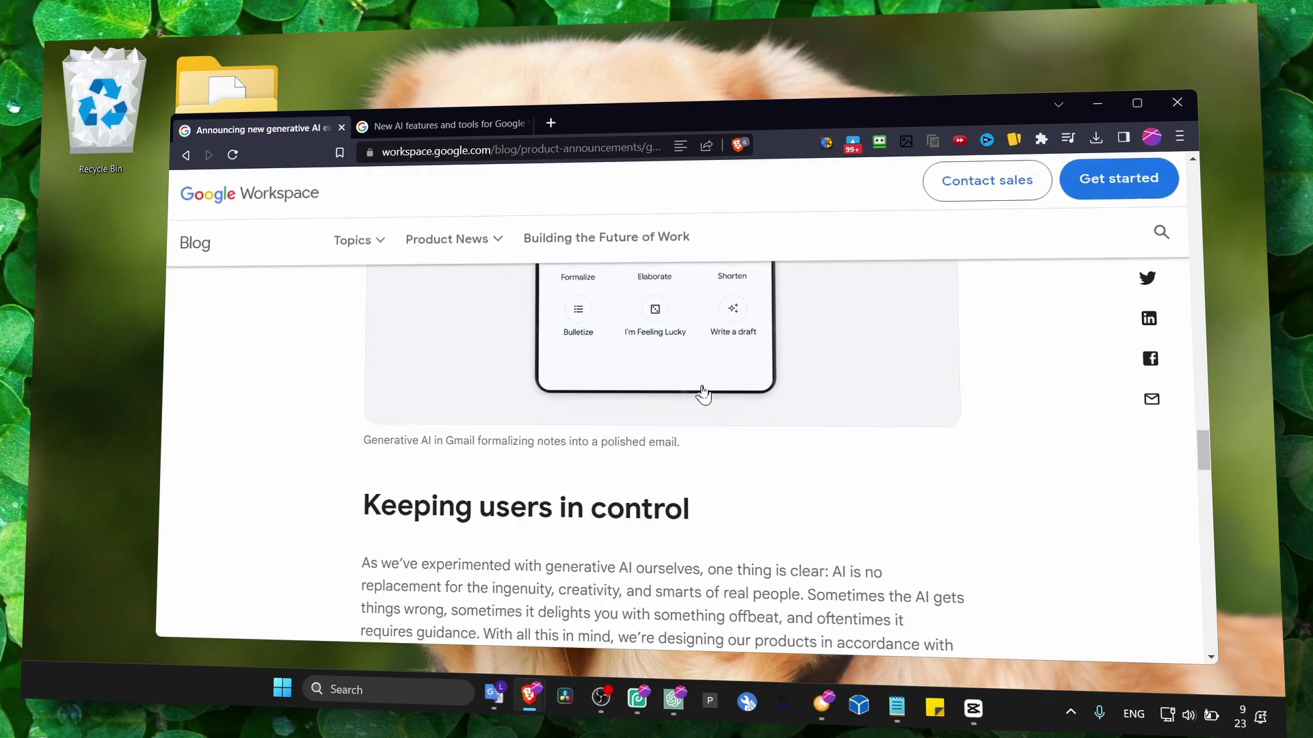
pyautogui.scroll(1, 702, 395)
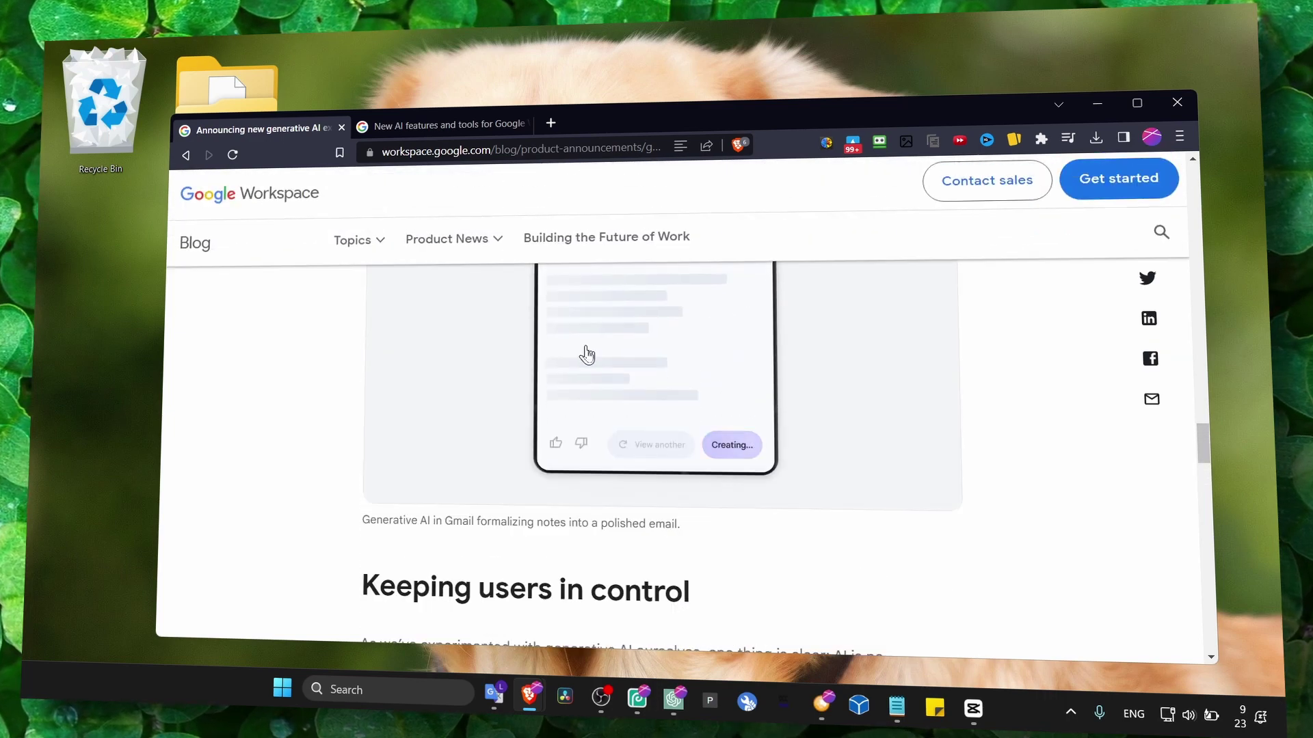
pyautogui.scroll(-1, 635, 364)
pyautogui.scroll(-2, 620, 365)
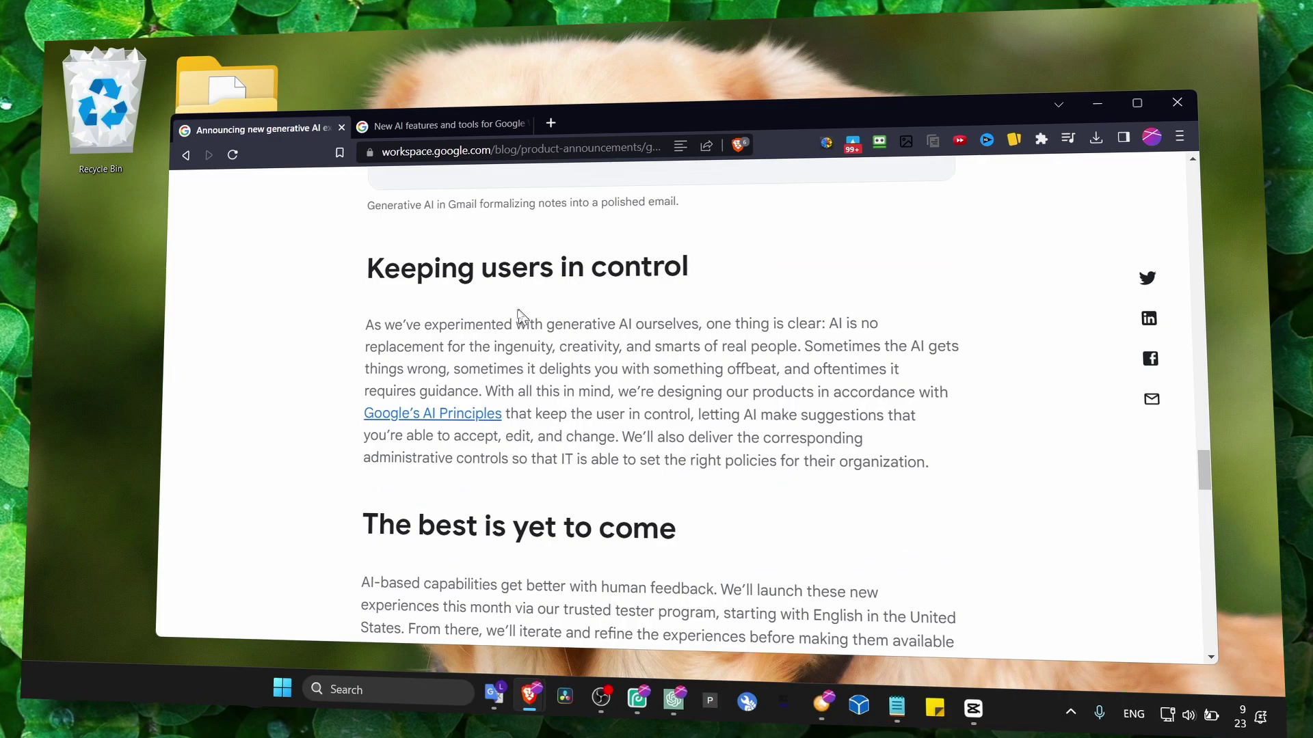
pyautogui.scroll(-1, 578, 366)
pyautogui.scroll(-3, 577, 367)
pyautogui.scroll(-1, 577, 366)
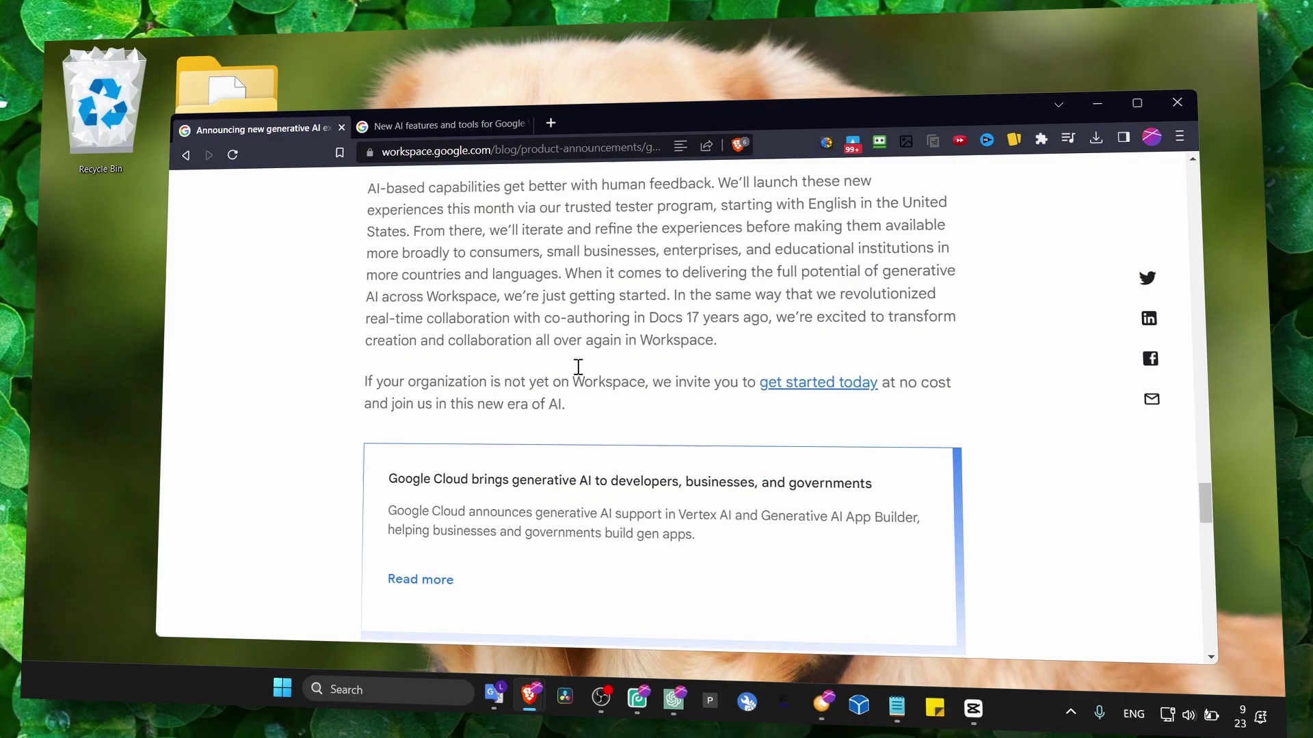
pyautogui.scroll(-1, 577, 367)
pyautogui.scroll(6, 578, 366)
pyautogui.scroll(5, 577, 366)
pyautogui.scroll(3, 577, 369)
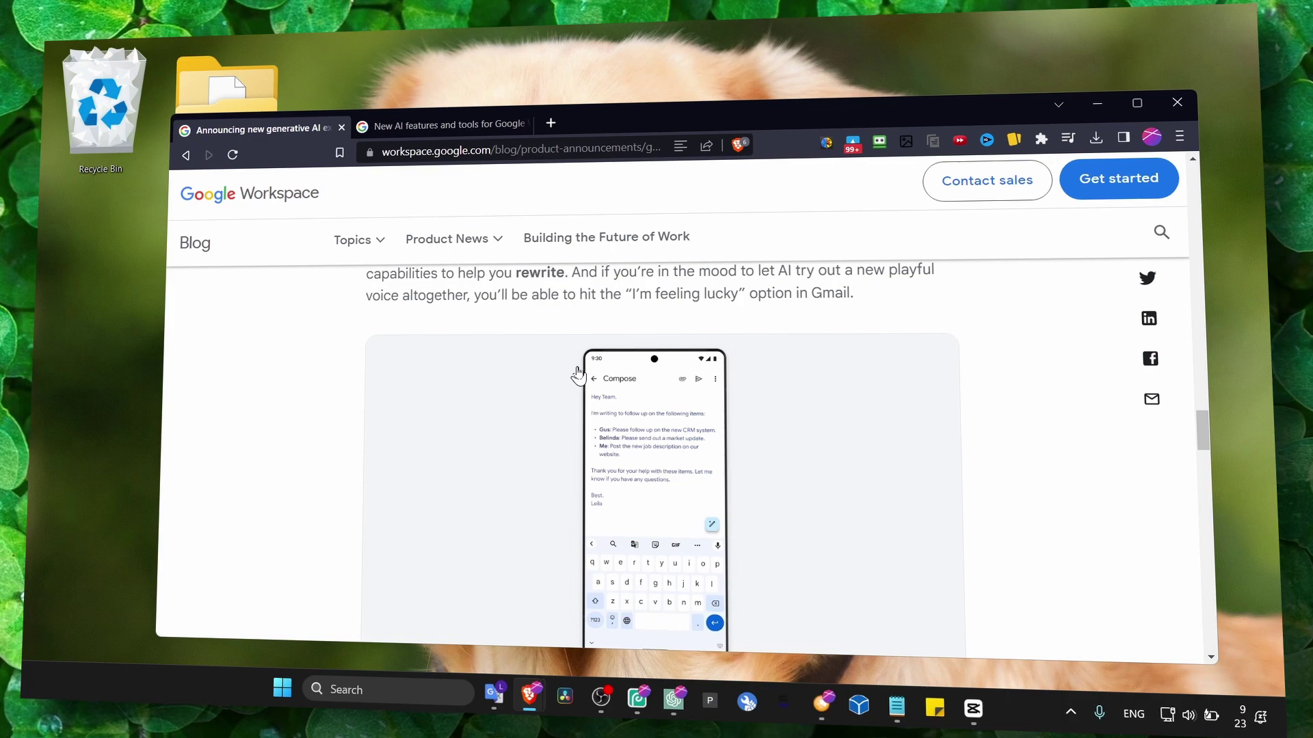
pyautogui.scroll(3, 577, 372)
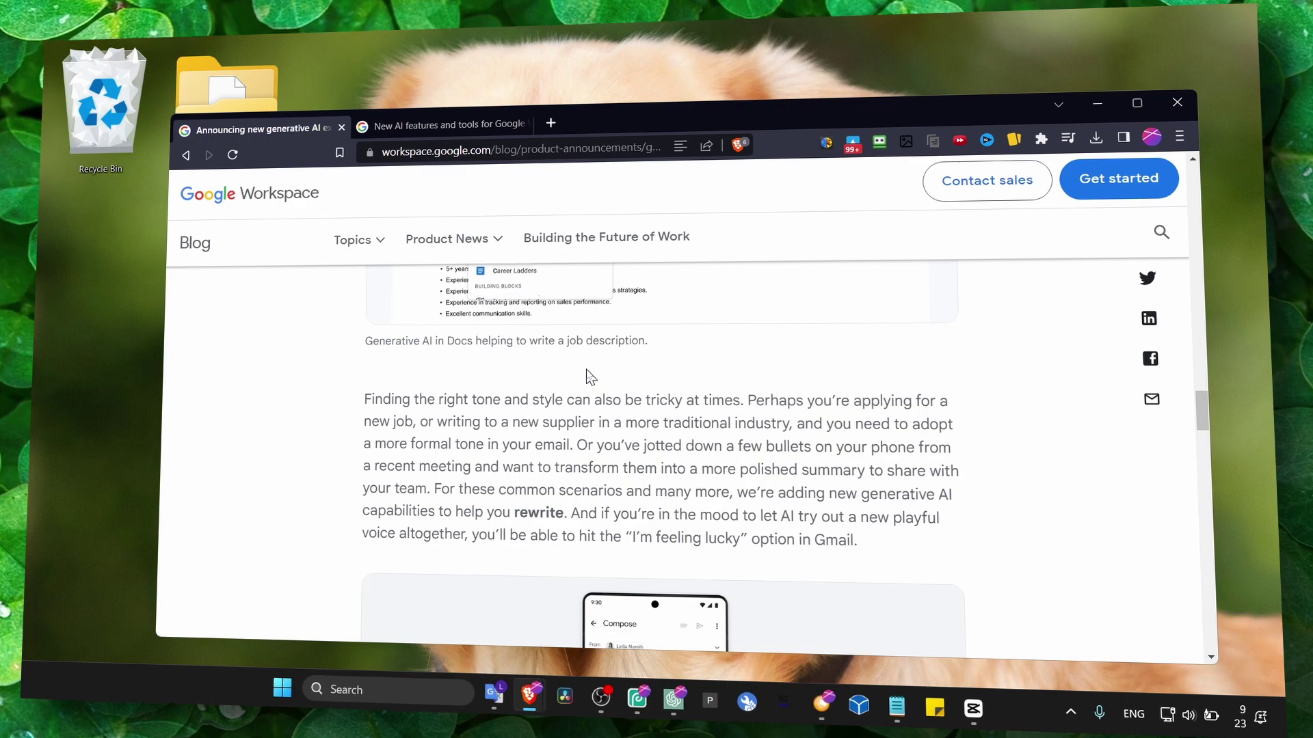
pyautogui.scroll(-2, 589, 374)
pyautogui.scroll(-1, 589, 372)
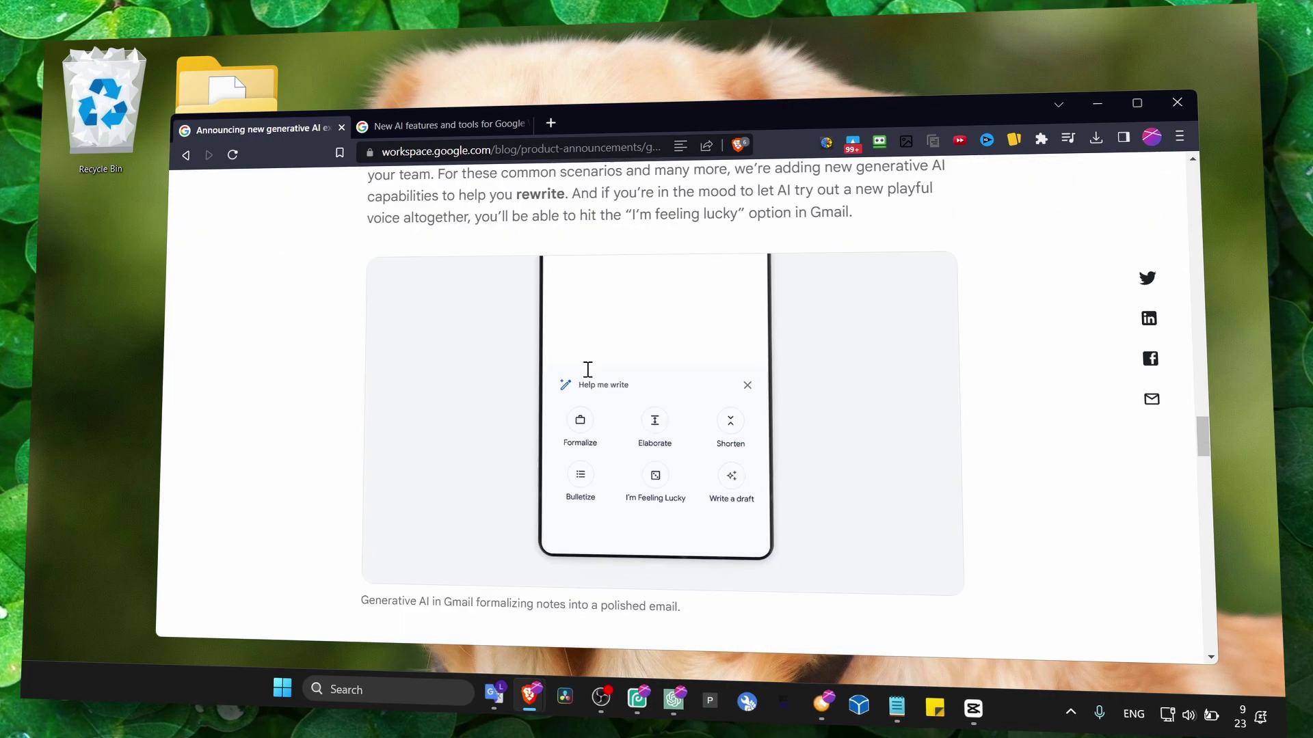
pyautogui.scroll(-2, 580, 376)
pyautogui.scroll(2, 586, 377)
pyautogui.scroll(2, 586, 377)
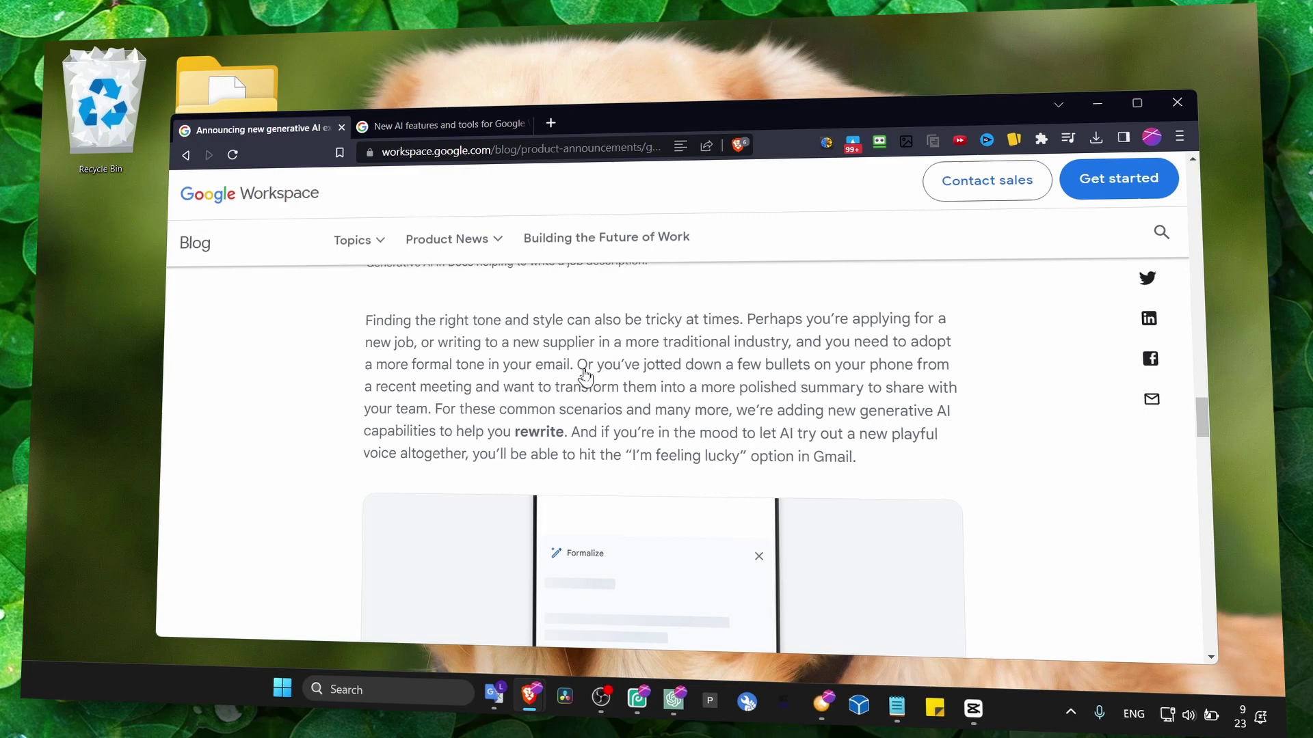
pyautogui.scroll(1, 586, 377)
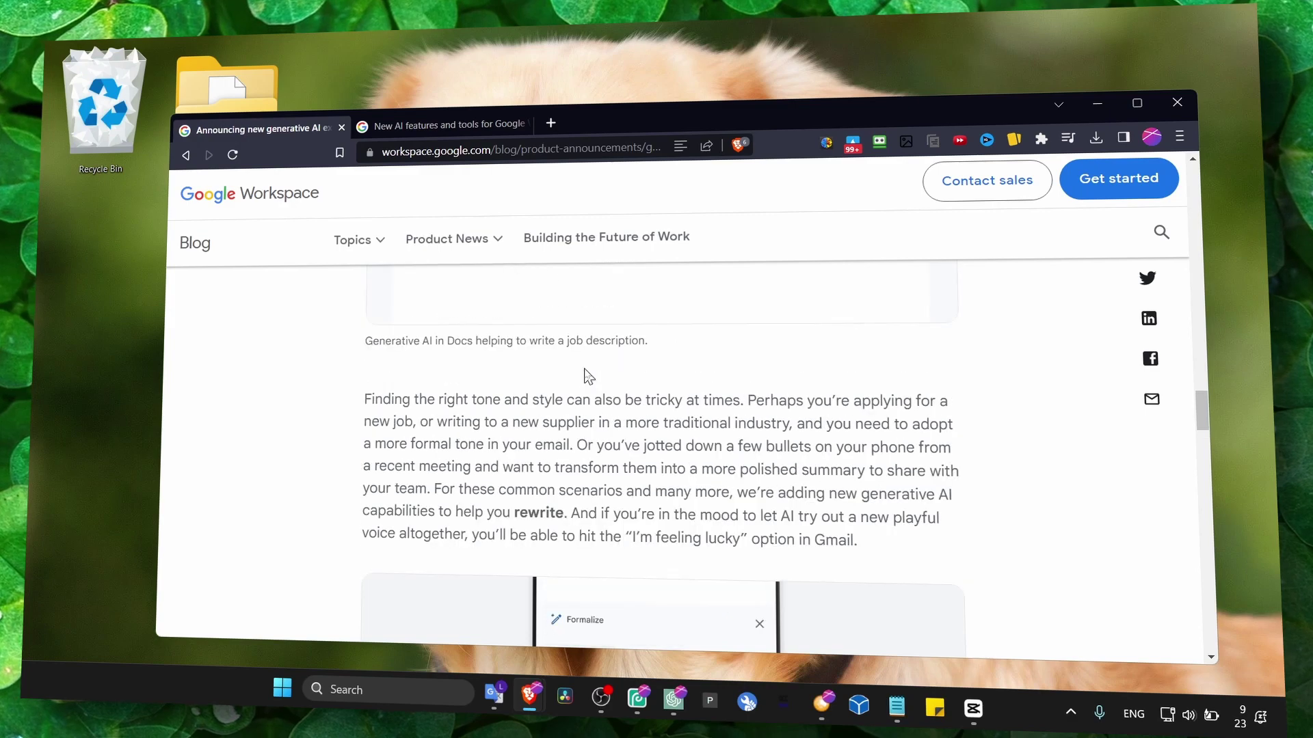
pyautogui.scroll(3, 589, 374)
pyautogui.scroll(2, 585, 375)
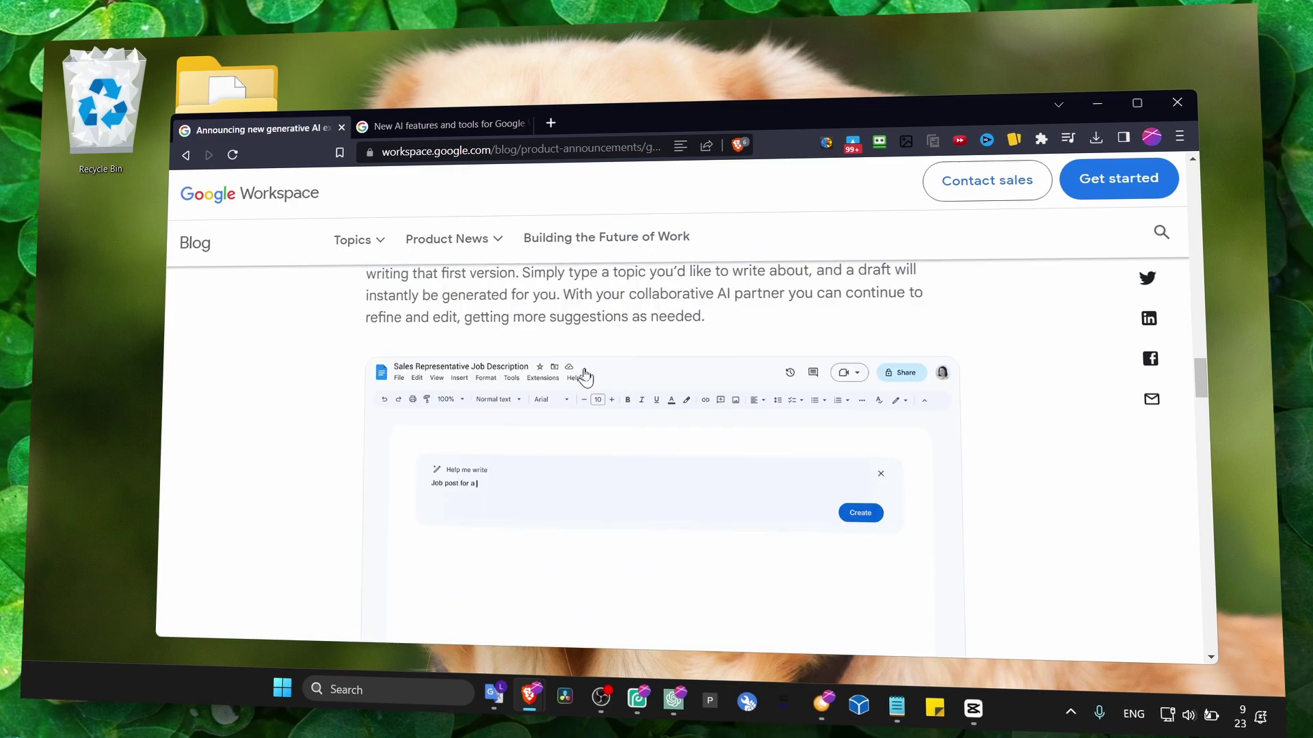
pyautogui.scroll(2, 584, 376)
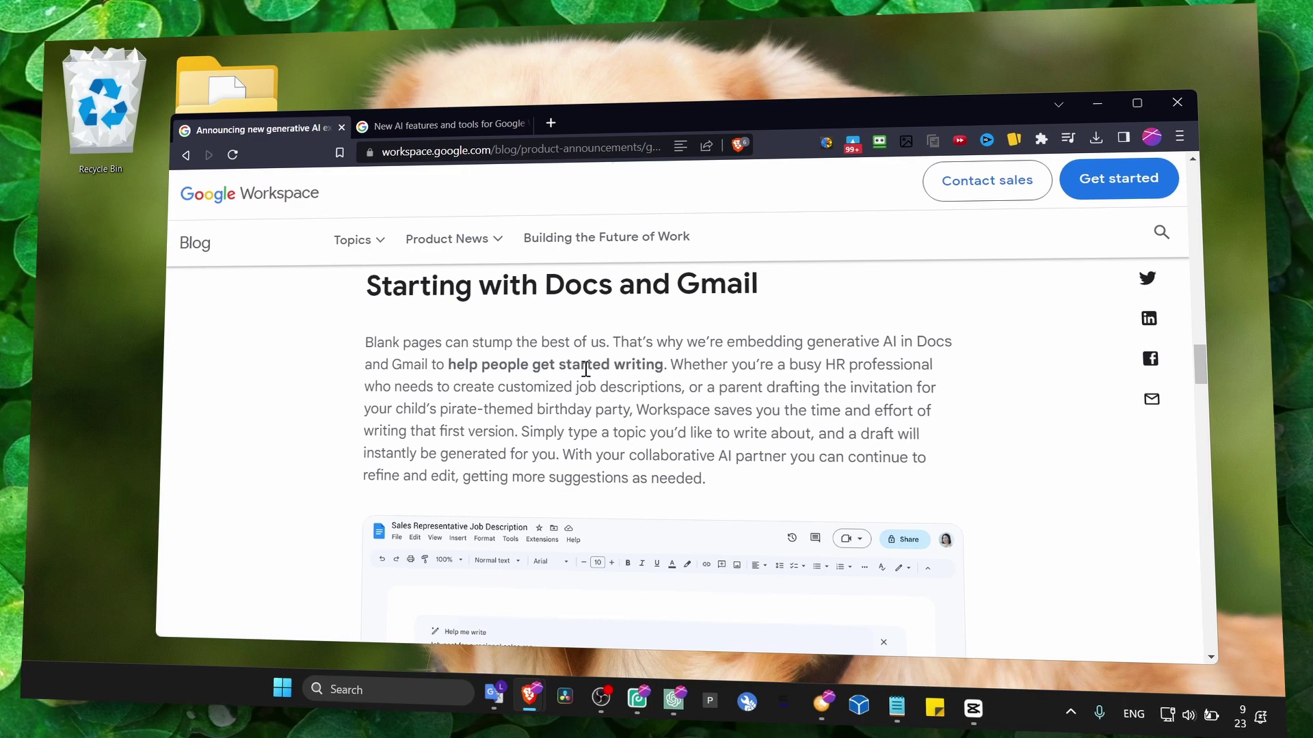
pyautogui.scroll(-4, 586, 369)
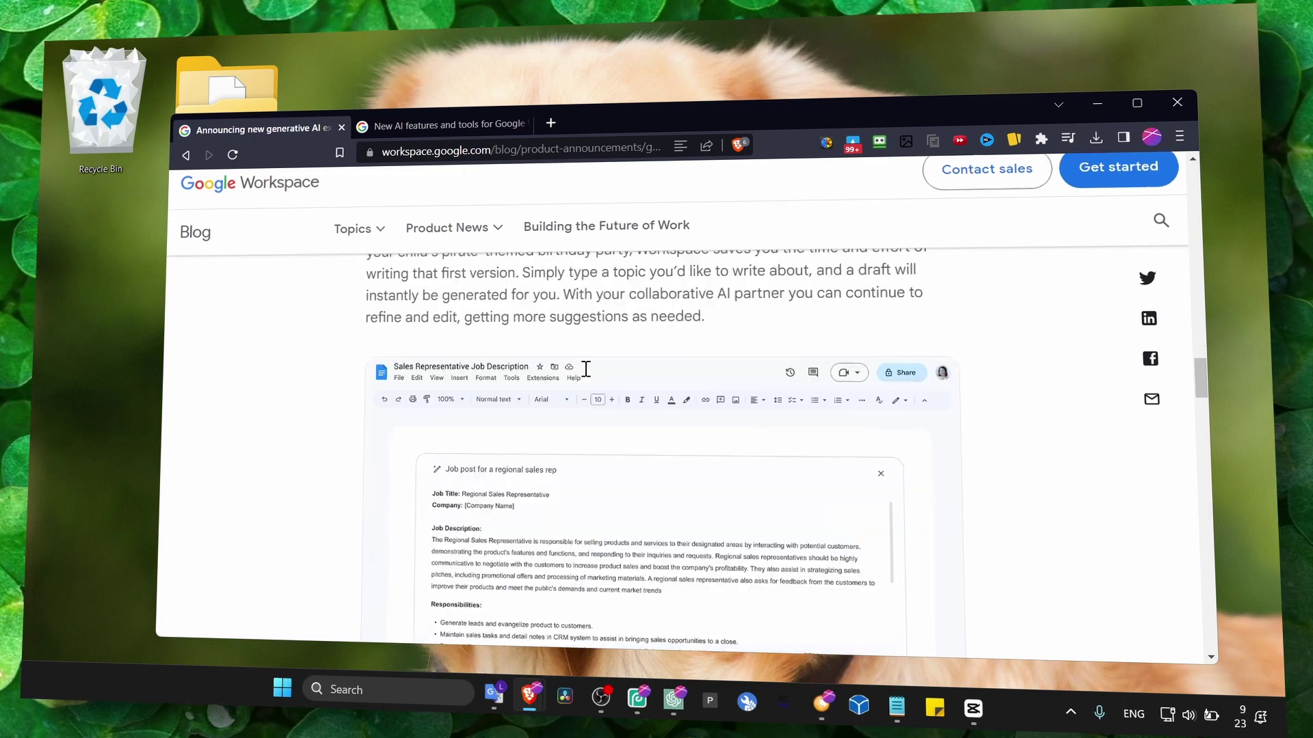
pyautogui.scroll(-2, 586, 374)
pyautogui.scroll(-2, 585, 378)
pyautogui.scroll(1, 585, 378)
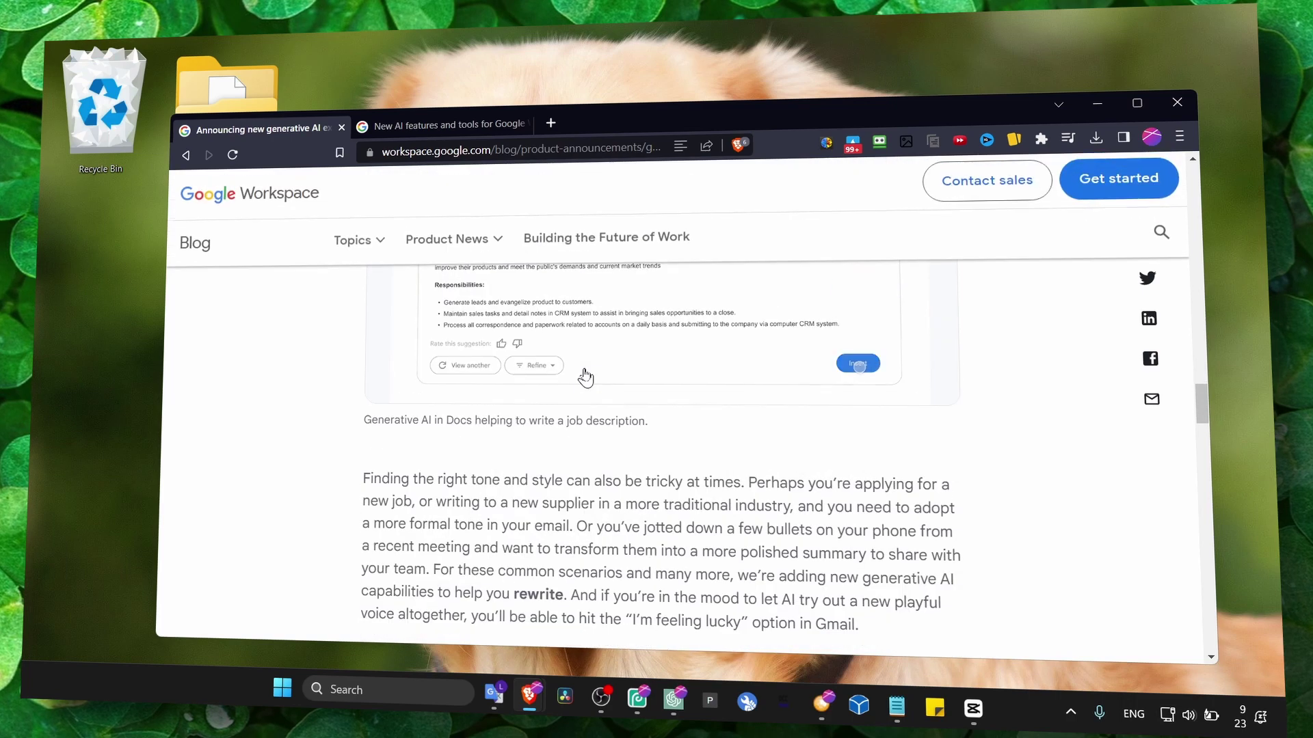
pyautogui.scroll(1, 584, 378)
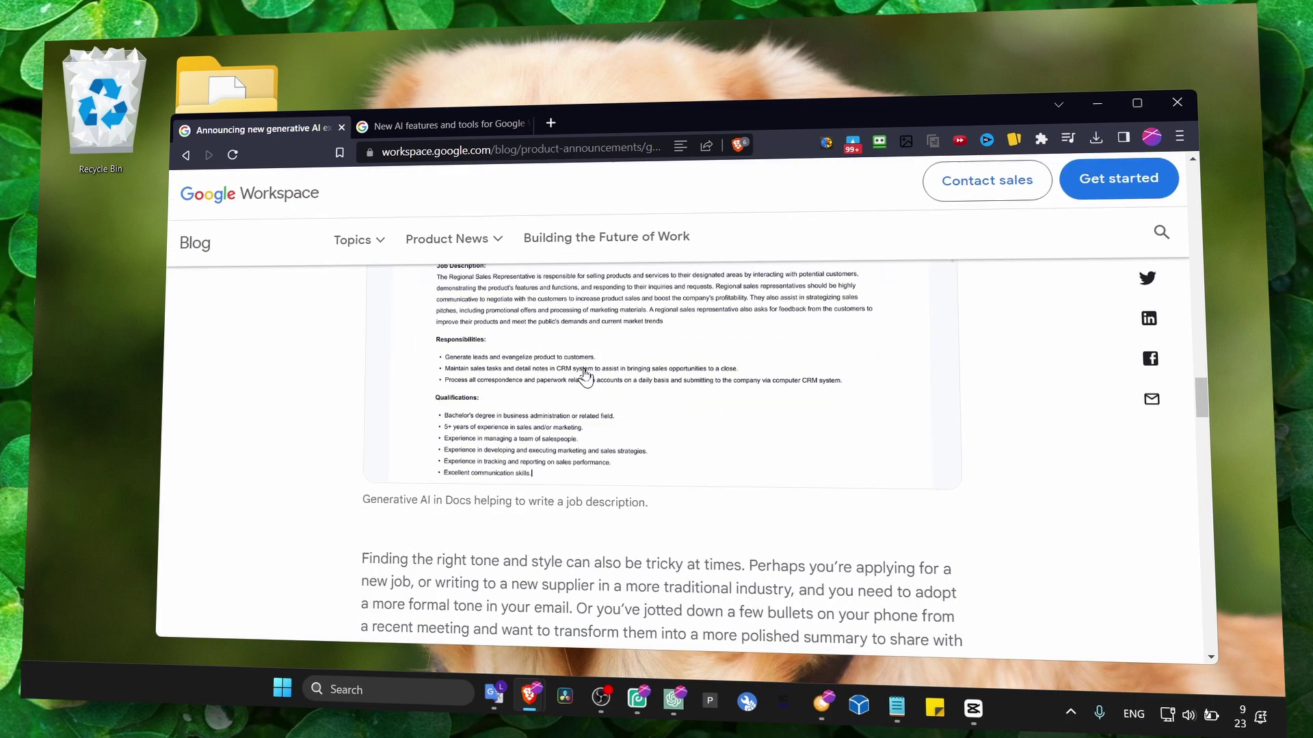
pyautogui.scroll(-2, 586, 377)
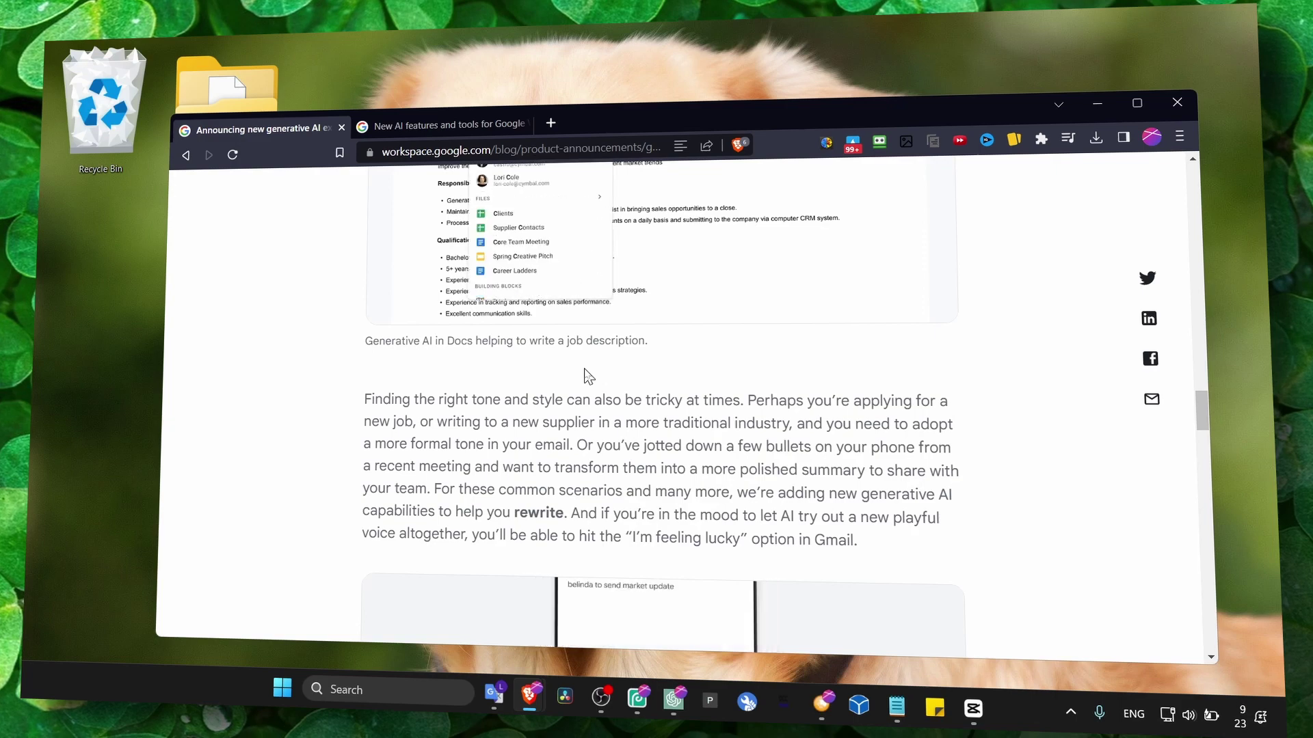
pyautogui.scroll(-2, 584, 377)
pyautogui.scroll(-1, 586, 377)
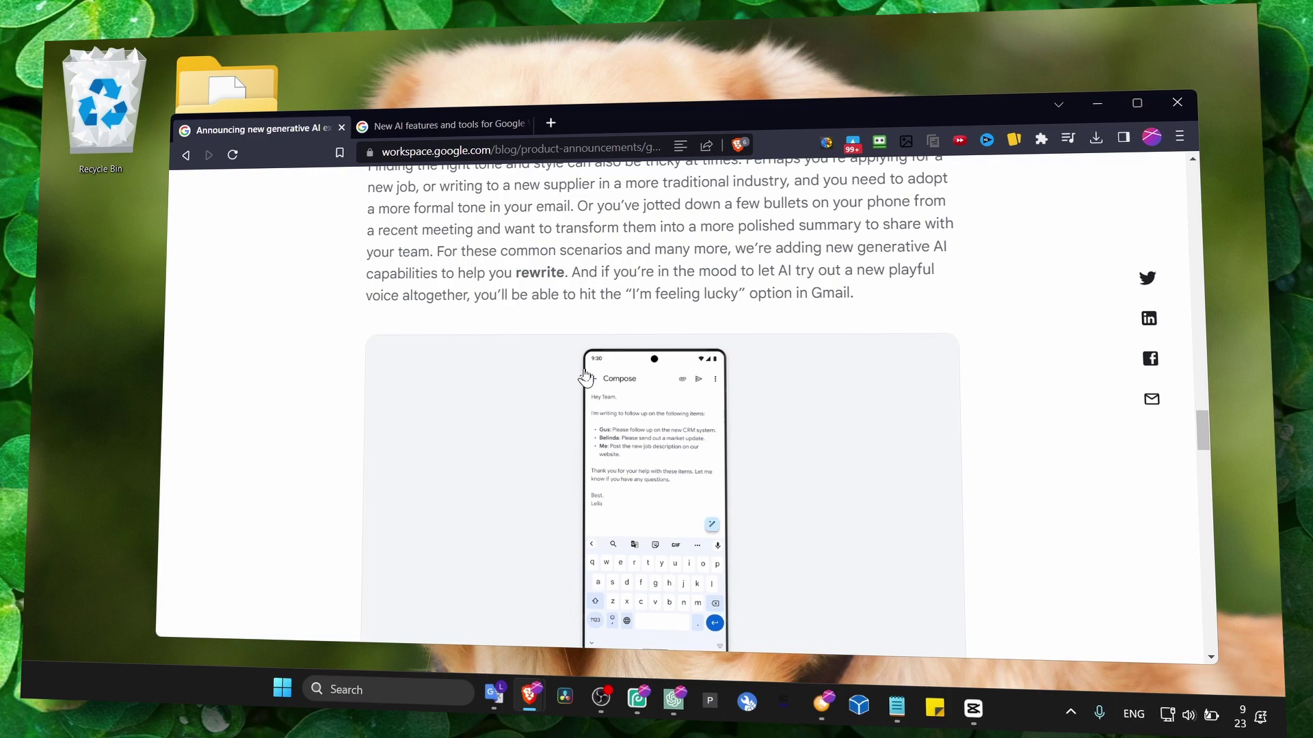
pyautogui.scroll(-1, 586, 376)
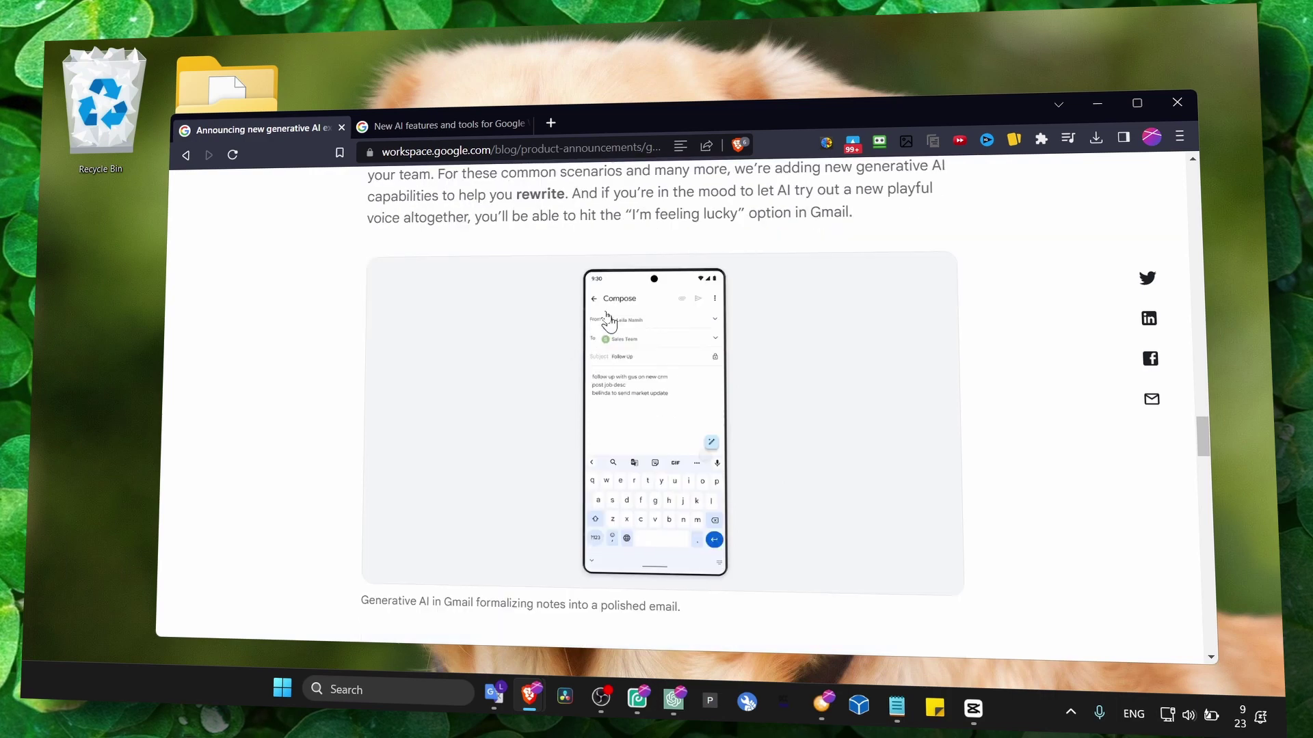
pyautogui.scroll(-2, 534, 367)
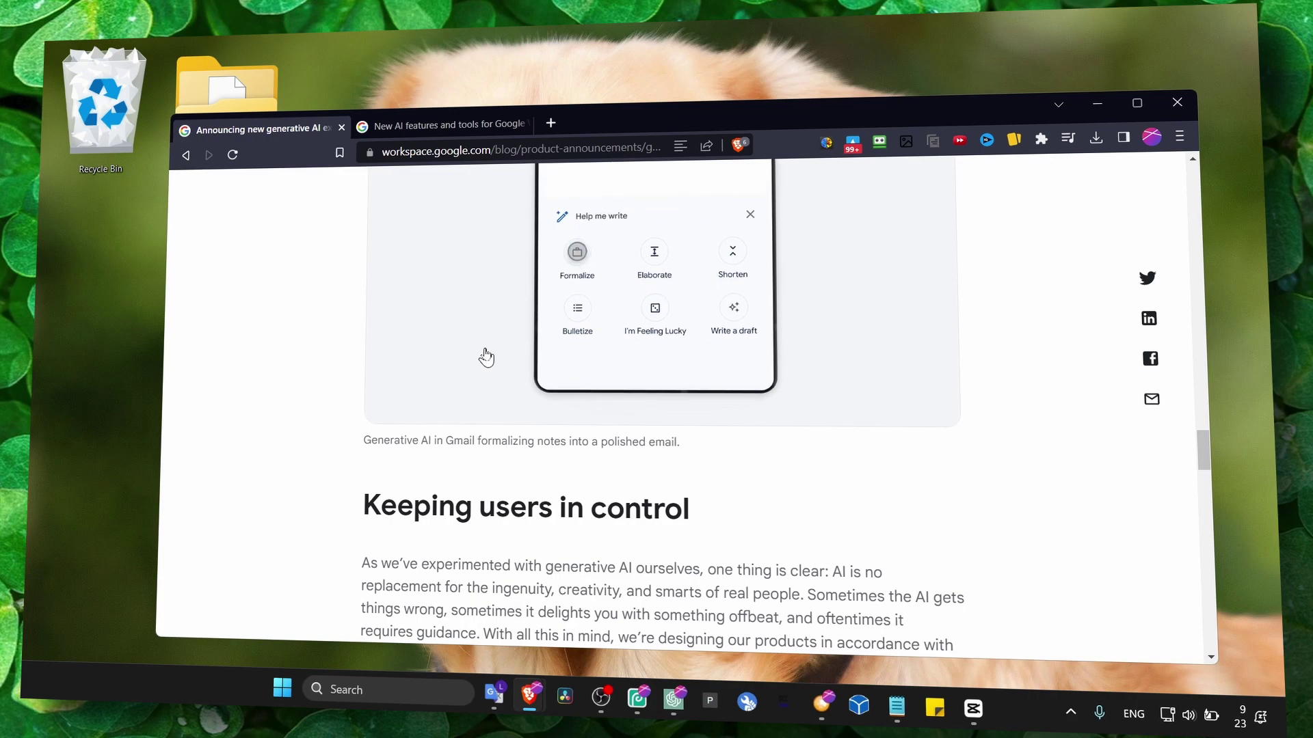
pyautogui.scroll(1, 483, 357)
# Switch to the 'New AI features and tools for Google…' post and read to its Docs demo.
pyautogui.click(461, 126)
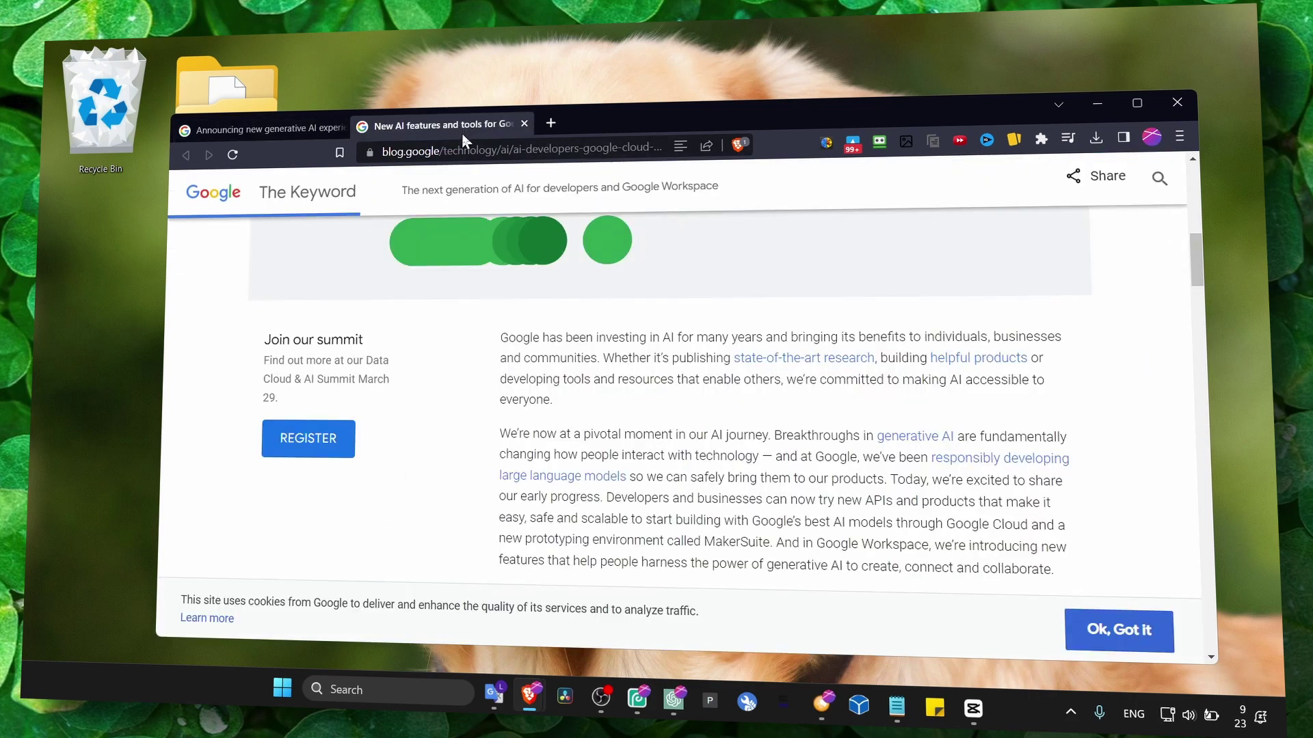
pyautogui.scroll(-1, 560, 313)
pyautogui.scroll(-4, 560, 313)
pyautogui.scroll(-2, 559, 313)
pyautogui.scroll(-2, 559, 313)
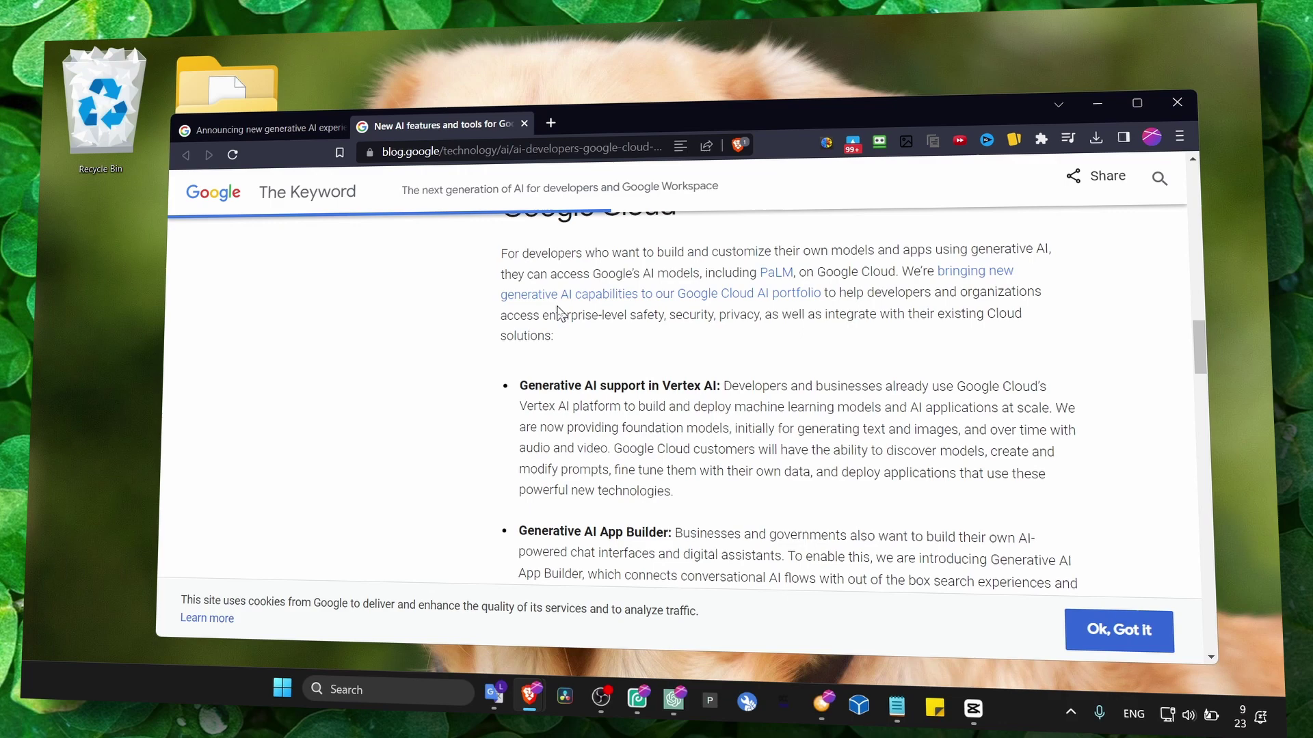
pyautogui.scroll(-4, 560, 313)
pyautogui.scroll(-2, 559, 312)
pyautogui.scroll(-3, 560, 313)
pyautogui.scroll(-2, 559, 313)
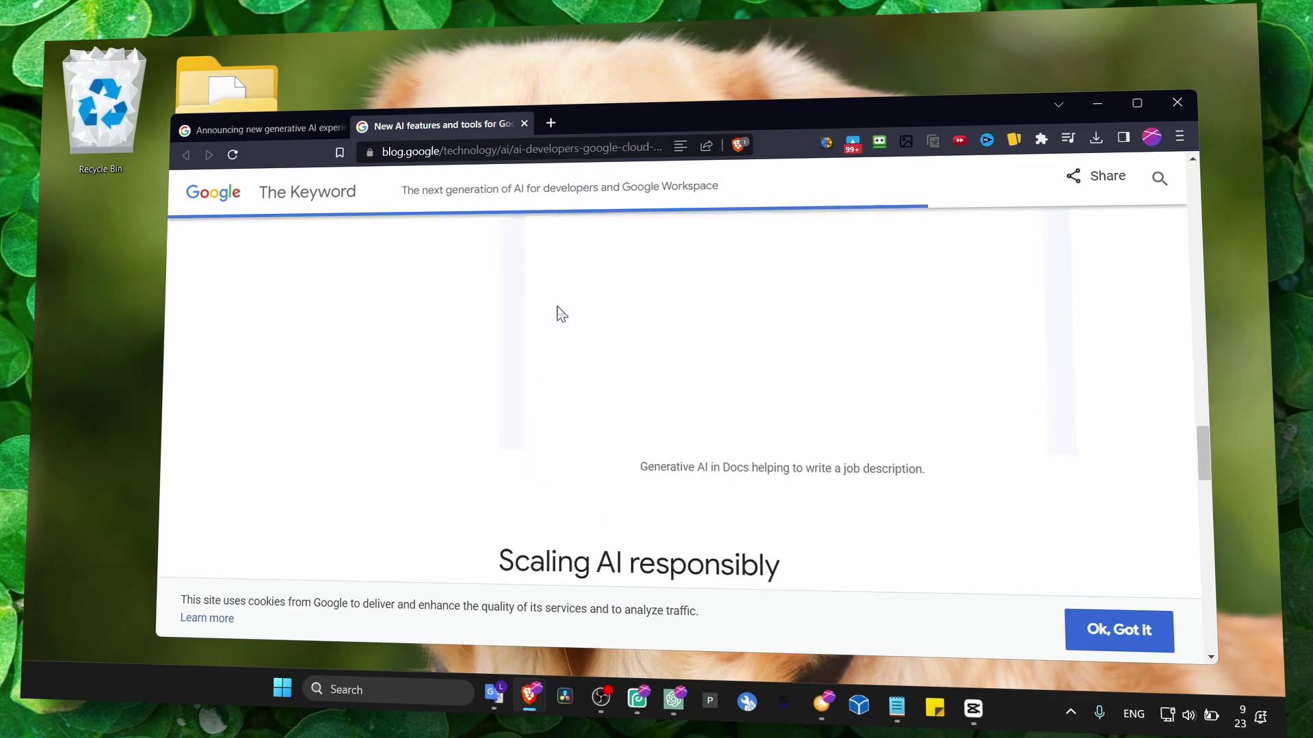
pyautogui.scroll(1, 559, 313)
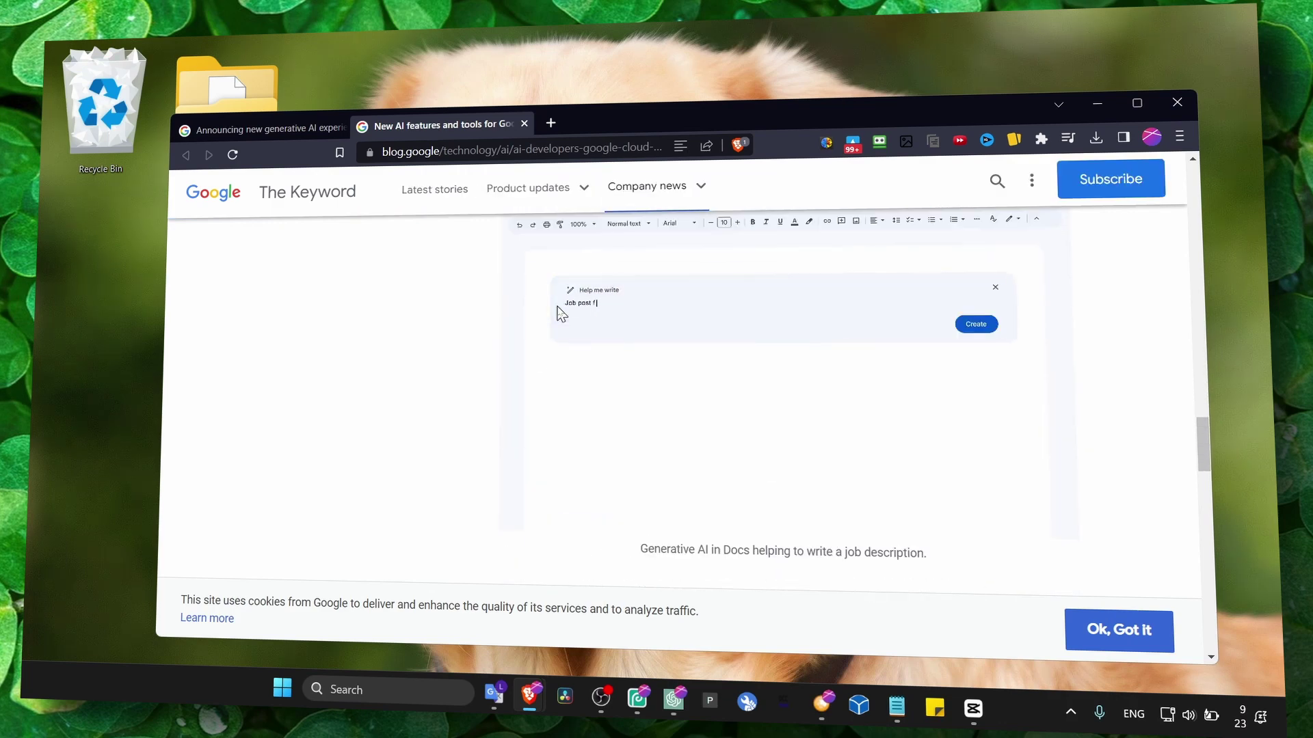